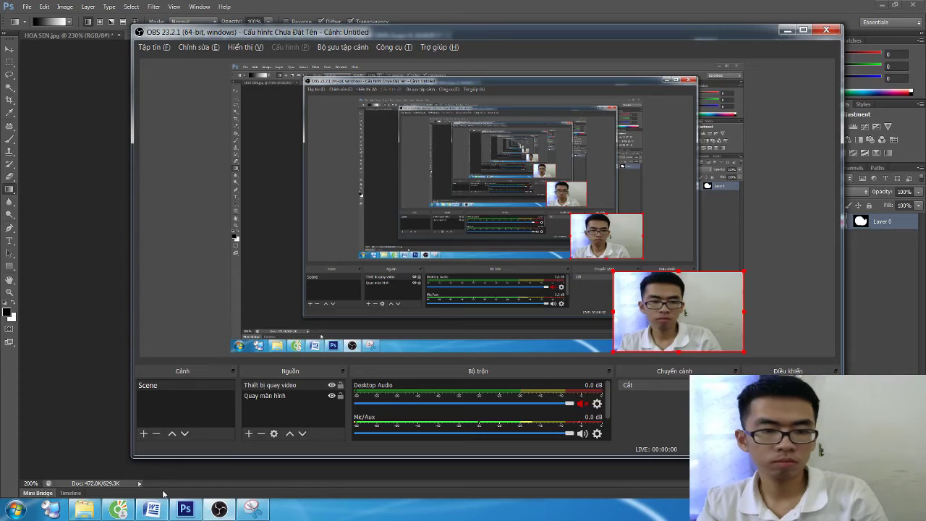
Step: Add the heading 'SỬ DỤNG GRADIENT TOOL ĐỂ TÔ MÀU MASK' on a new line below step 5
left_click(219, 509)
left_click(152, 510)
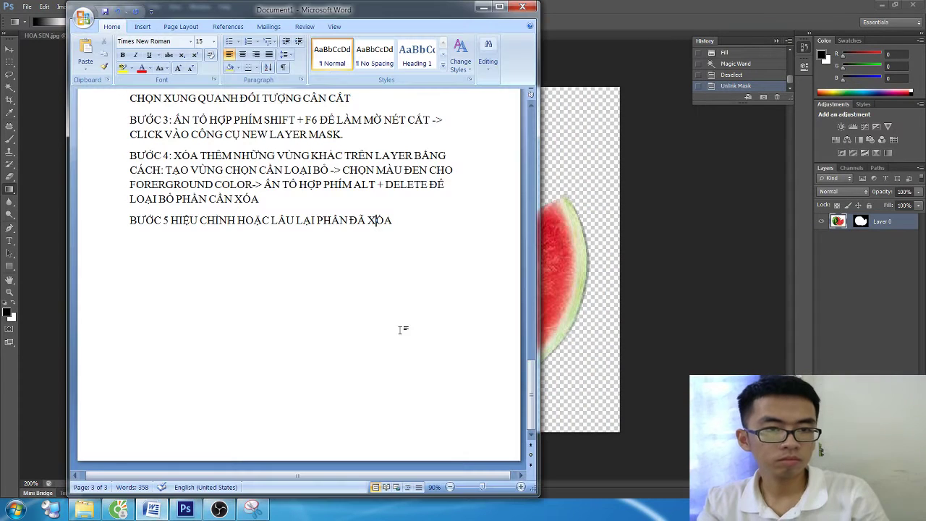
left_click(438, 241)
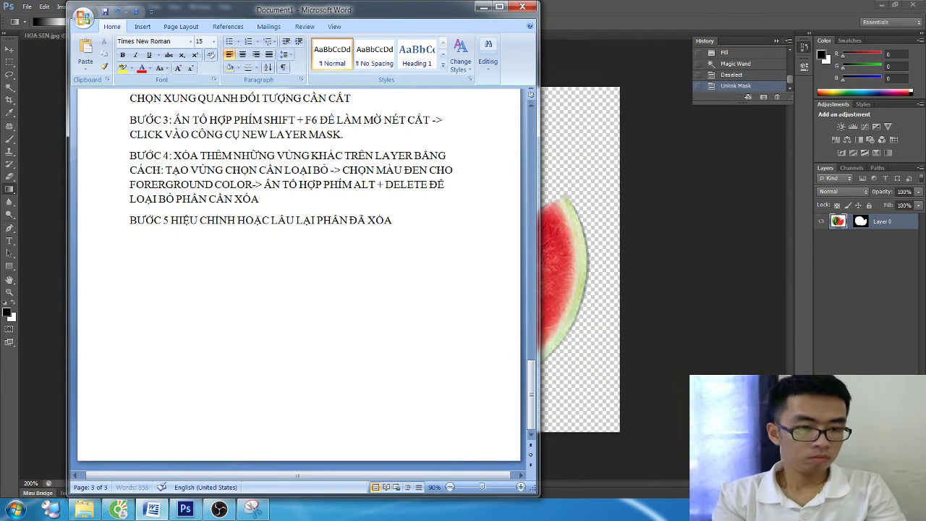
key("Return")
type("SƯ")
type("NG GRADIENT TOOL")
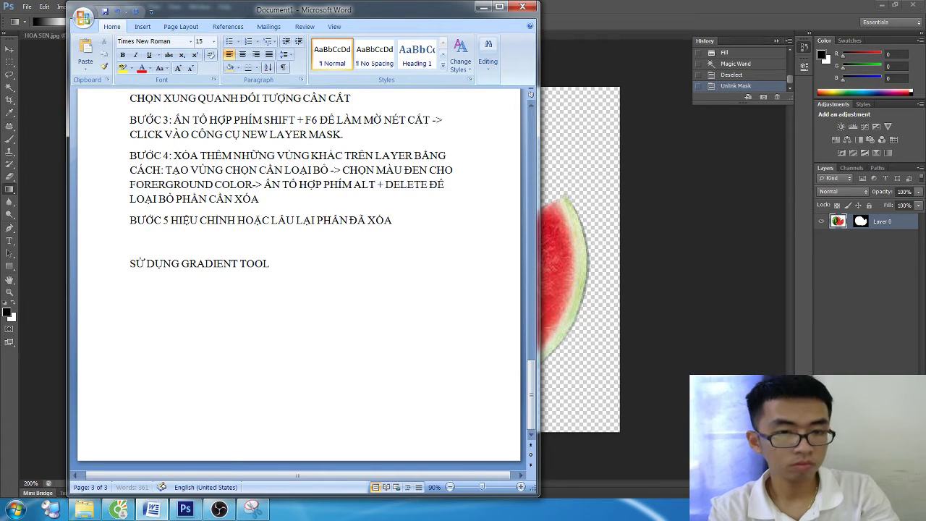
type(" ĐỂ TÔ MÀU")
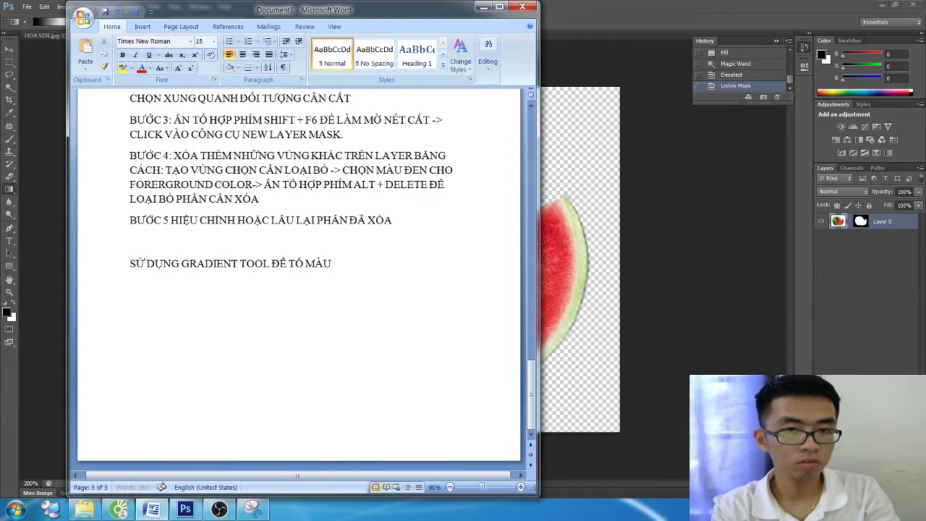
type(" MASK")
key("Return")
Step: Close the watermelon and HOA SEN images in Photoshop without saving
key("alt+Tab")
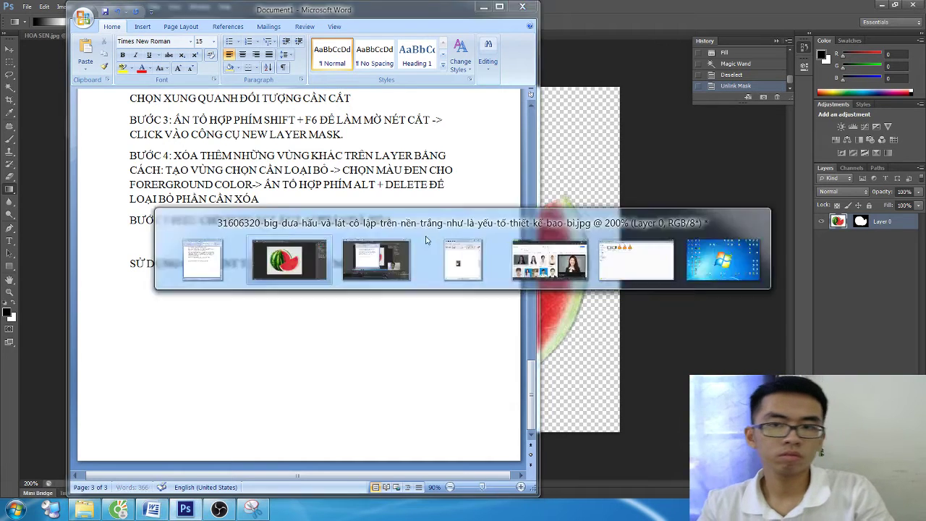
left_click(439, 194)
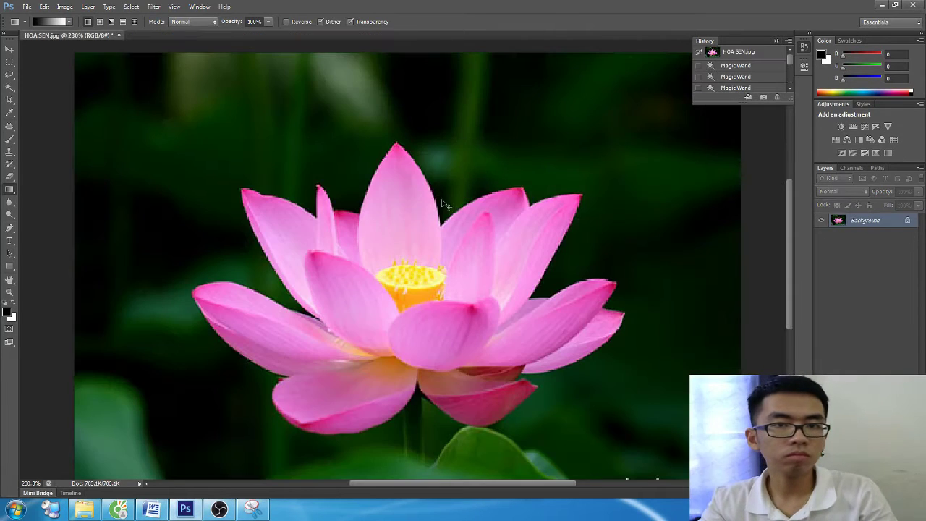
left_click(450, 194)
Step: Type the paragraph saying this method is more complex and needs more LAYER MASK practice
key("alt+Tab")
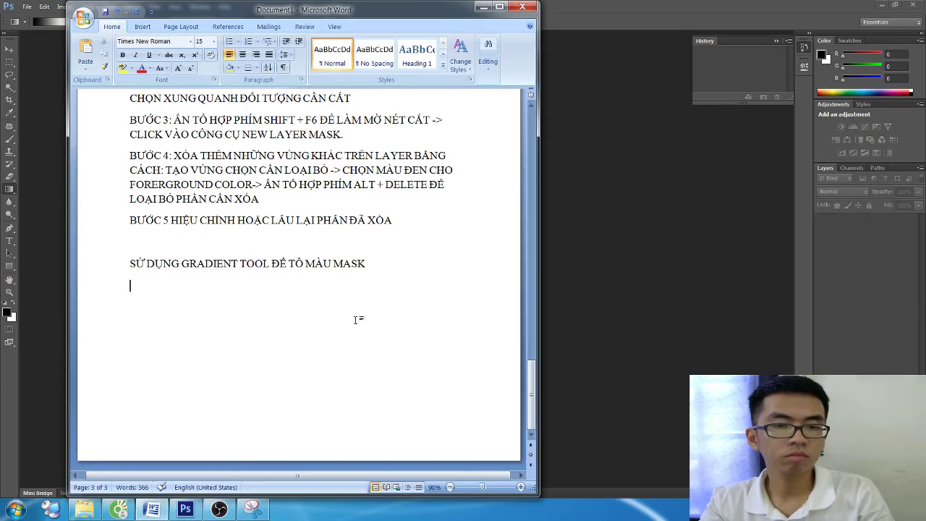
type("ĐỂ")
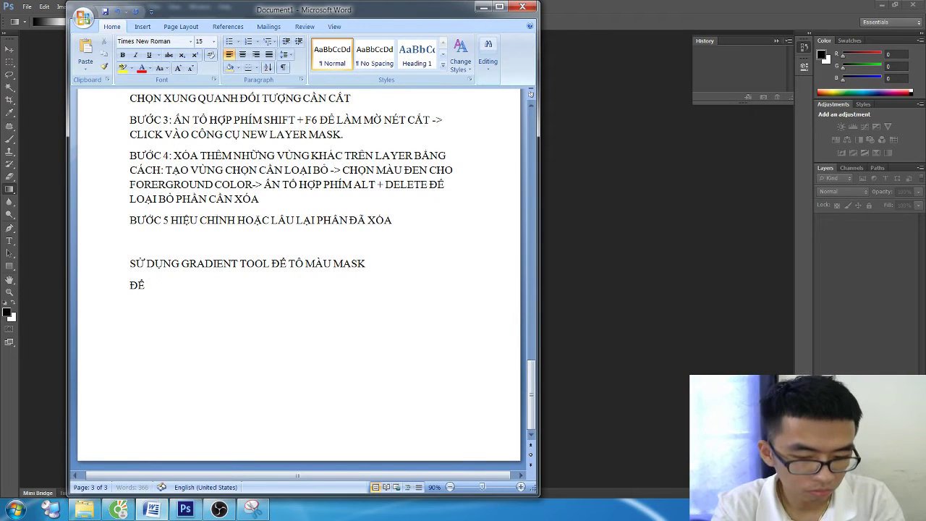
type(" CÓ THỂ SỬ DỤNG ĐƯỢC PHƯƠNG PH")
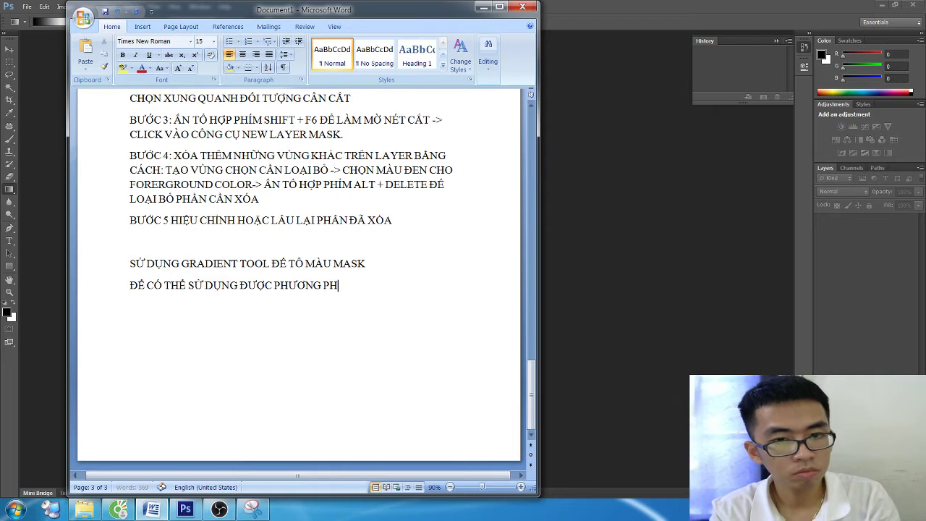
type("ÁP NÀY, BẠN THỰC HIỆN TƯƠNG T")
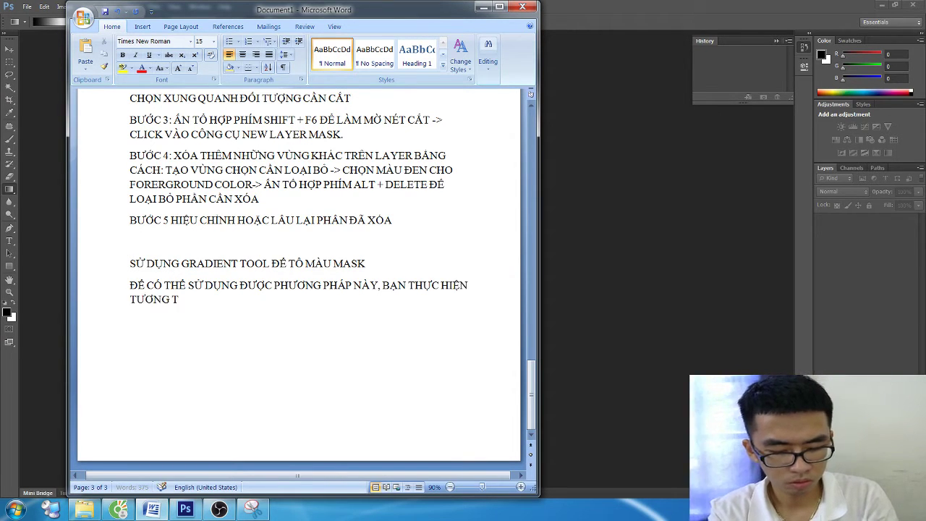
type("Ự NHƯ 2 PHƯƠNG PHÁP TRÊN")
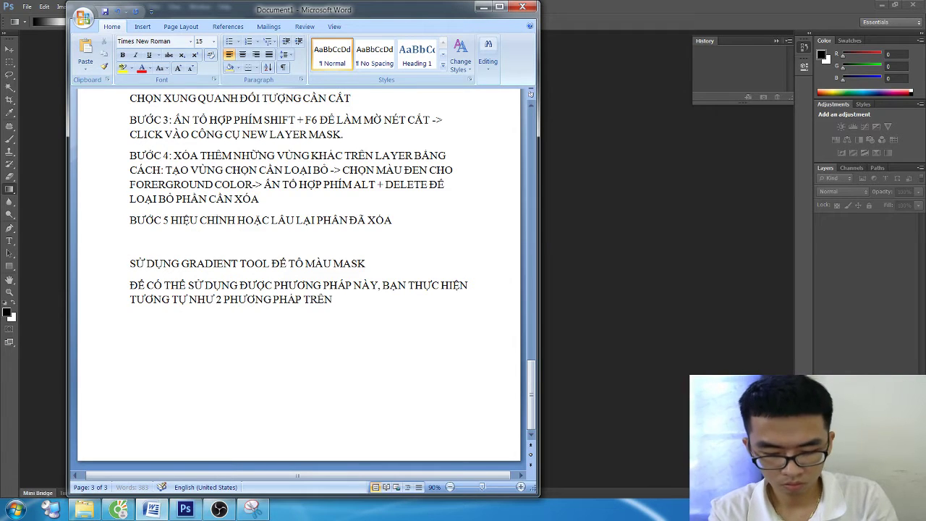
type(". TUY NHIÊ")
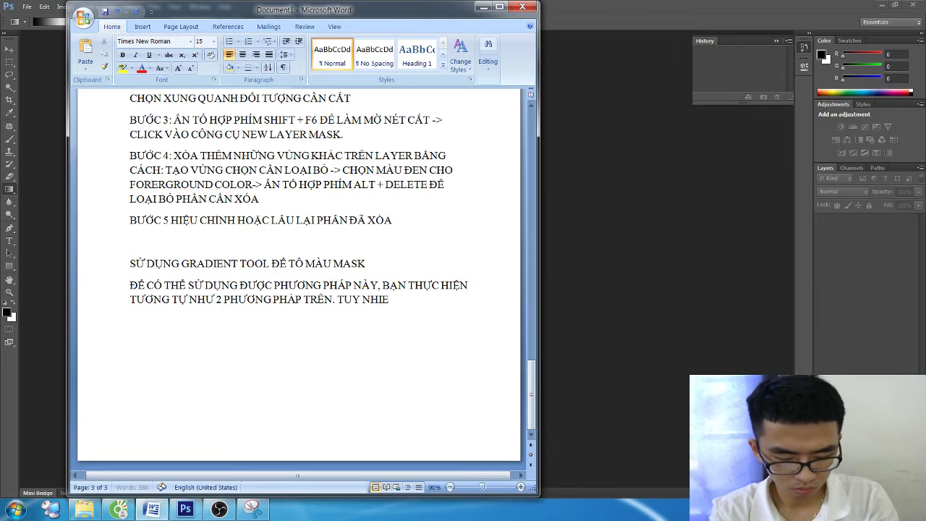
type("N,")
type("G PHA")
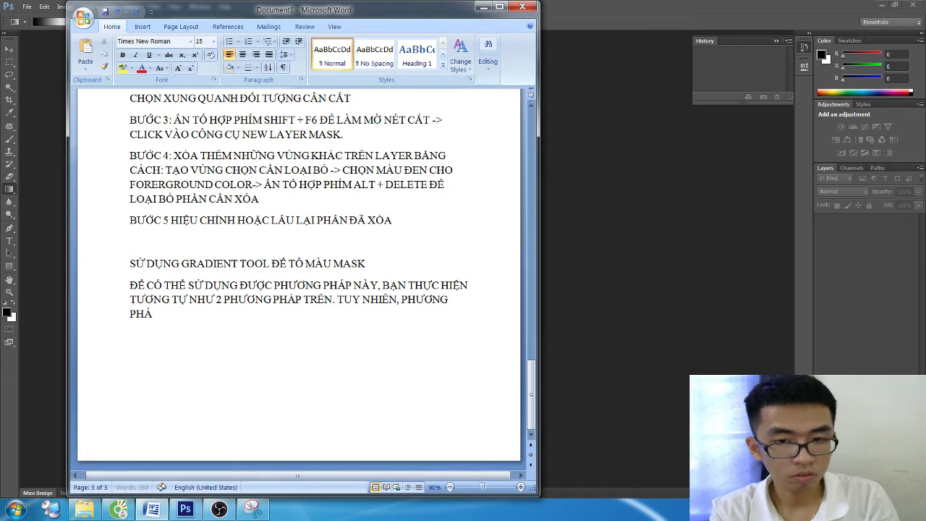
type("P NÀY")
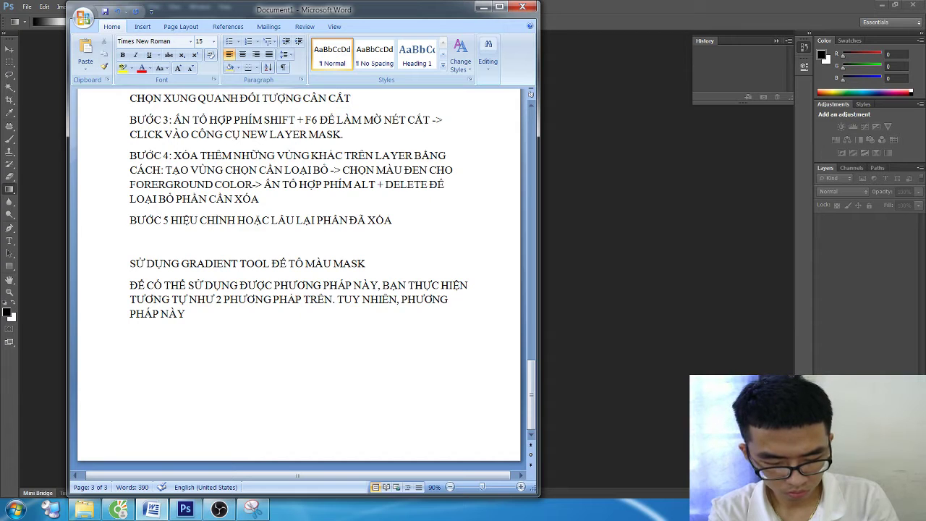
type("HỎI")
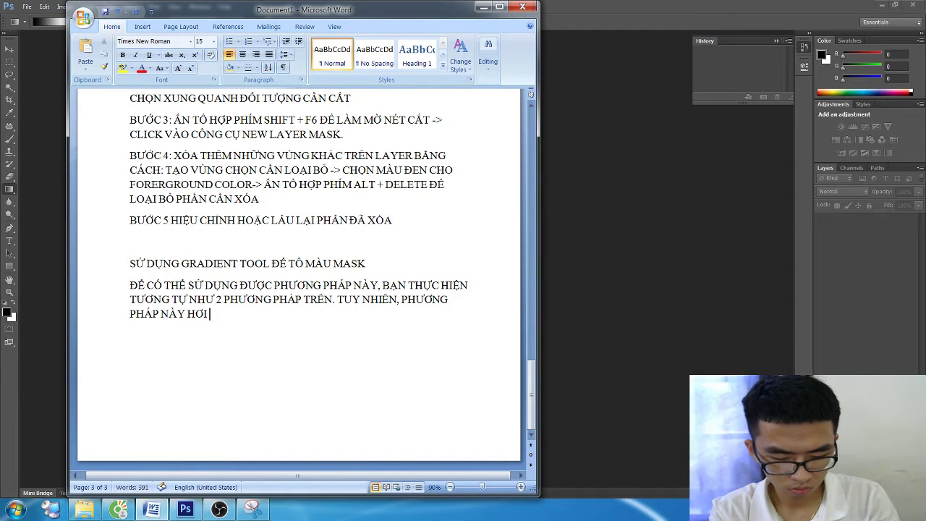
key("BackSpace")
key("BackSpace")
key("BackSpace")
type("PHỨC TẠP HƠN 1 CHÚT. ĐÔ")
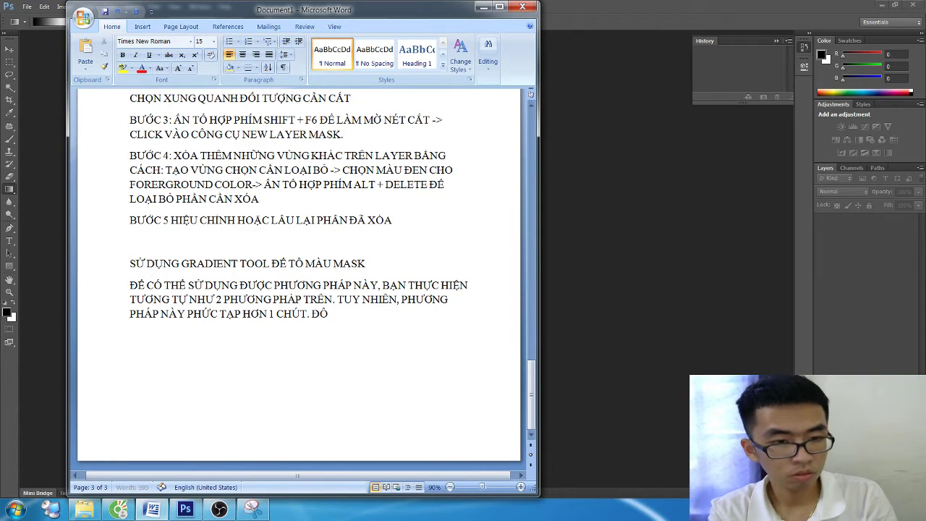
key("BackSpace")
type("ỒNG THỜI")
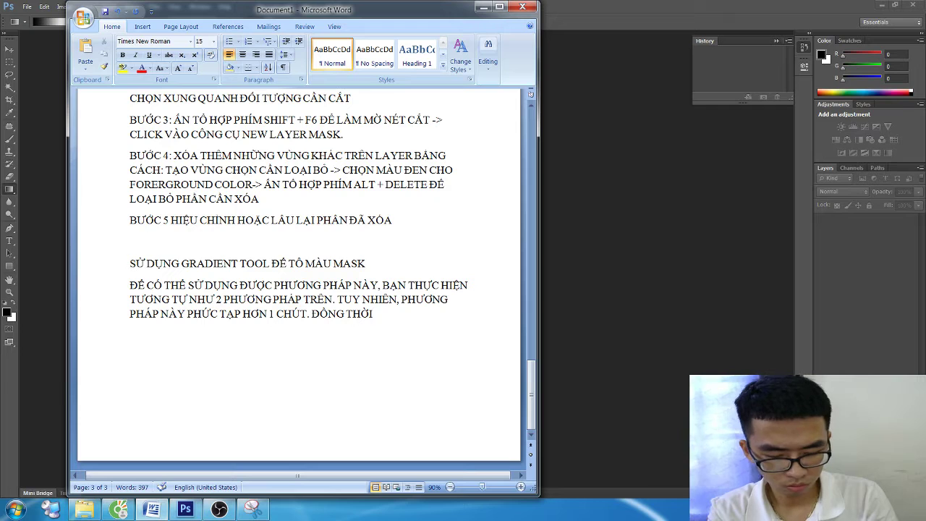
type(" BẠN CẦN")
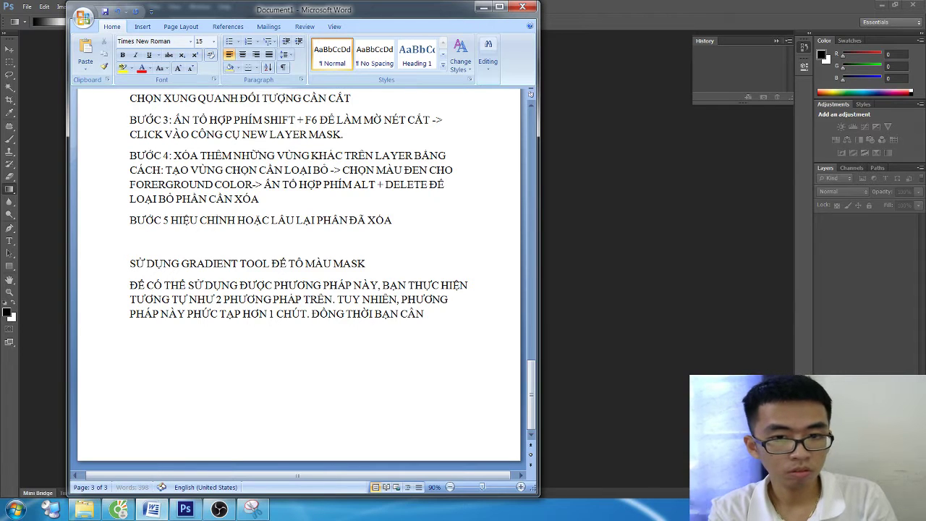
type(" HIỂU VỀ GÊ")
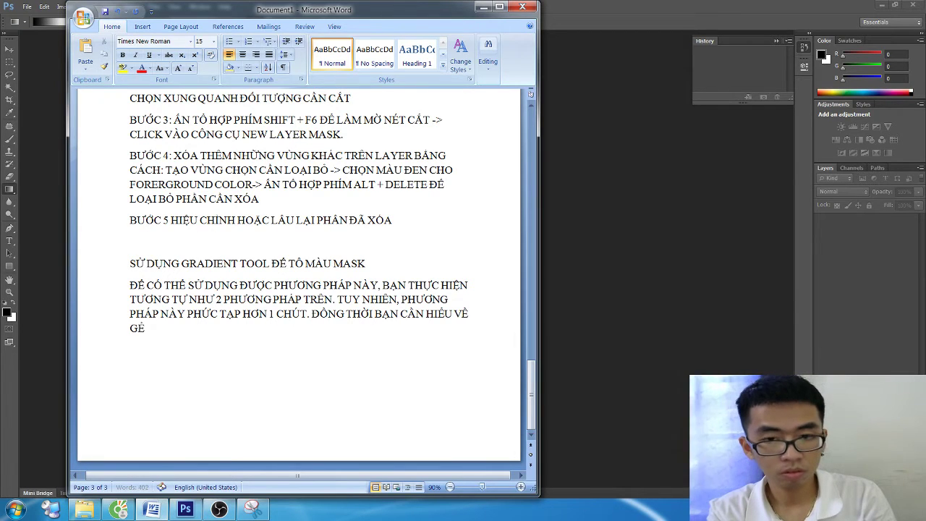
type("DIEN")
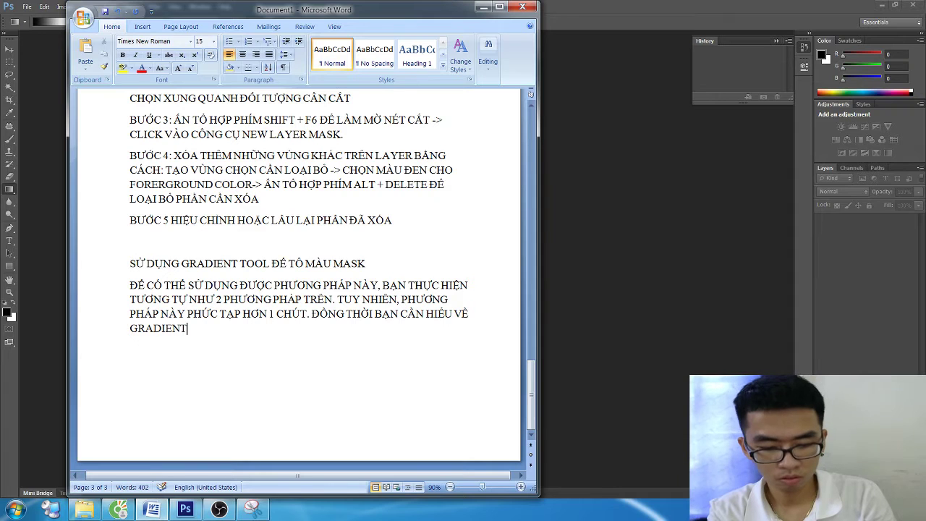
type(" TRONG PHOT")
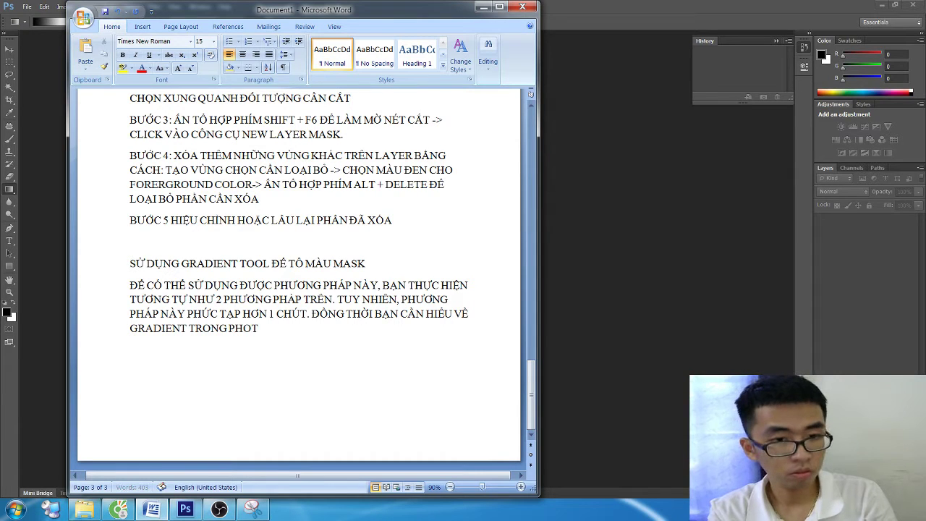
type("OSHOP")
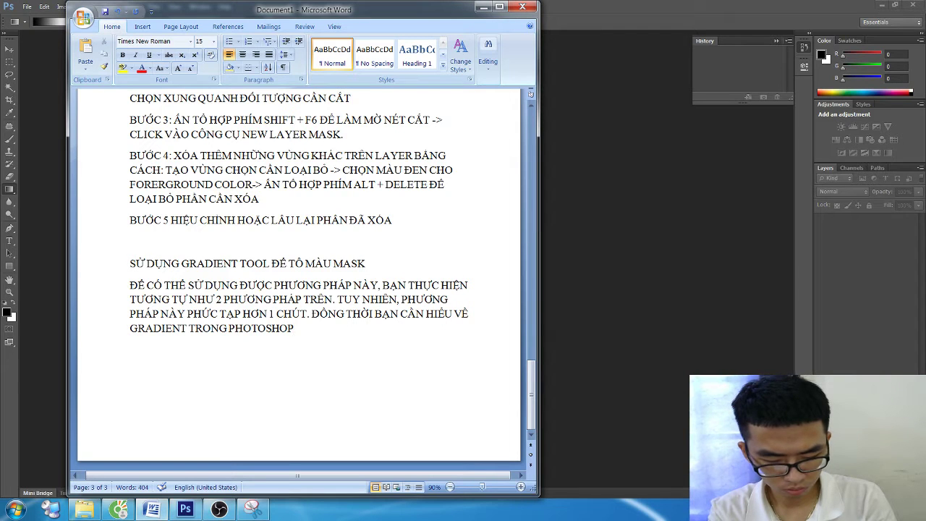
type(", LUY")
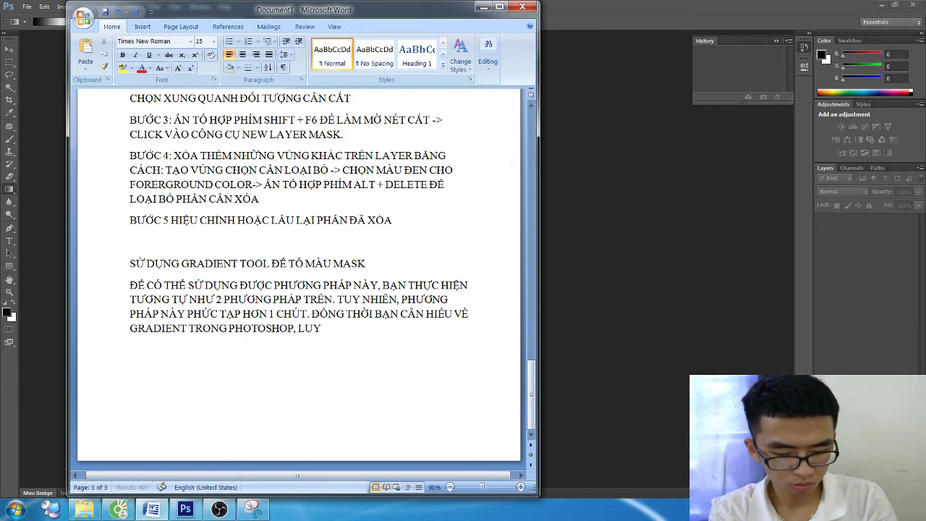
key("BackSpace")
type("UYỆN N")
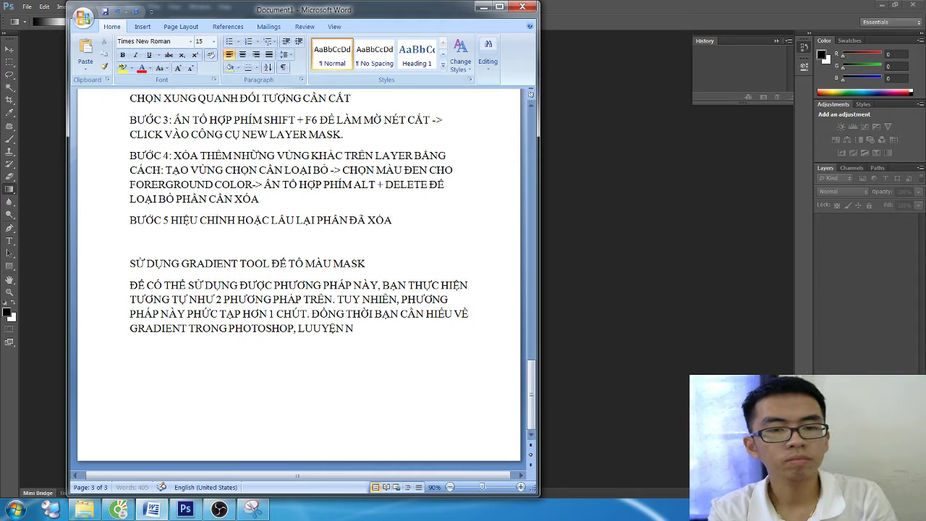
type("HIỀU HƠN VÀ ")
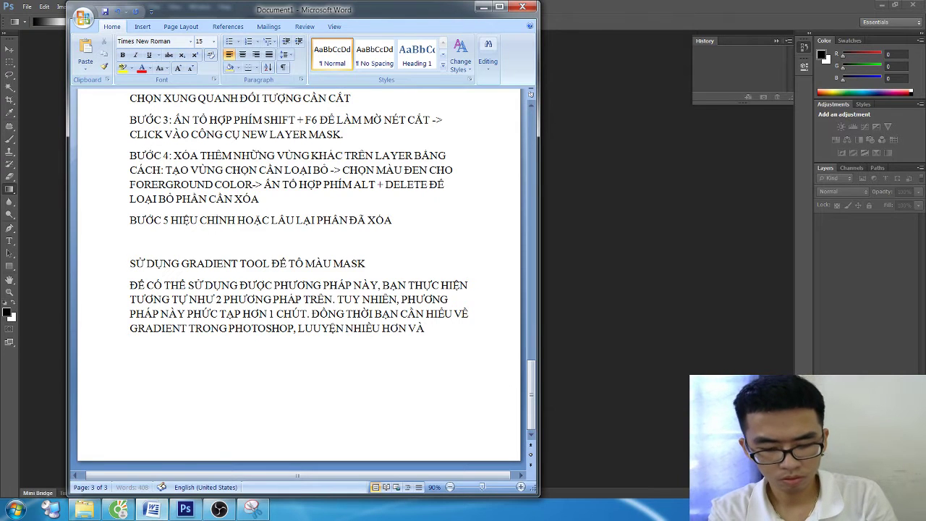
type("HIỂU")
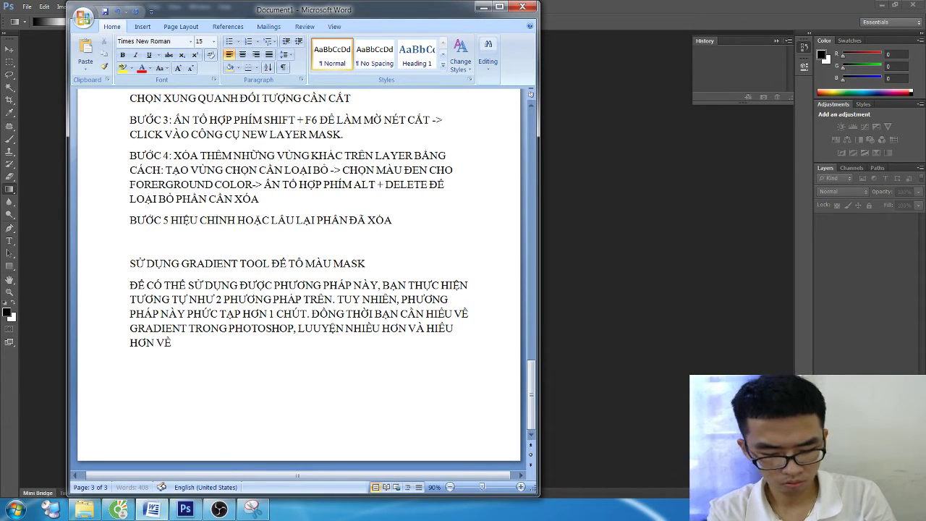
type(" HƠN VỀ LAYER MASK")
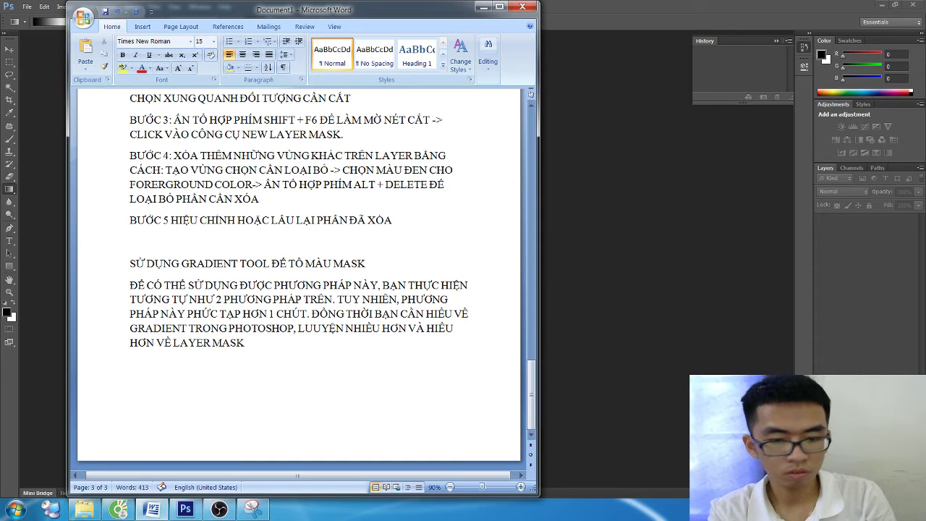
type(",.")
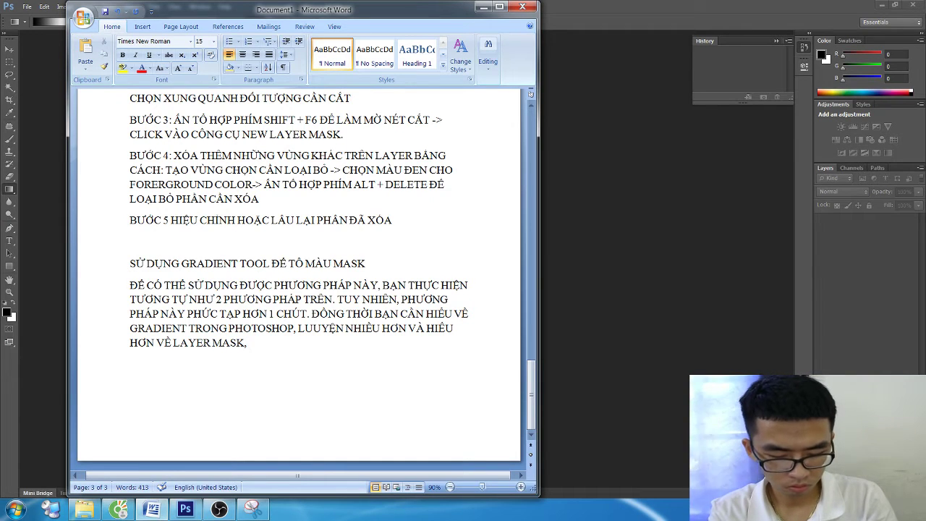
key("BackSpace")
key("BackSpace")
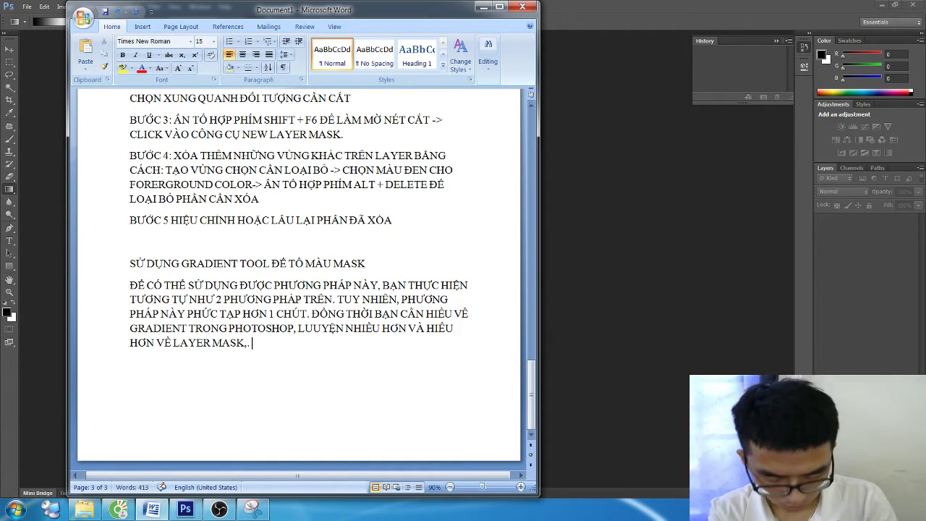
key("BackSpace")
key("BackSpace")
Step: Put a full stop after 'LAYER MASK' to finish the paragraph
type(".")
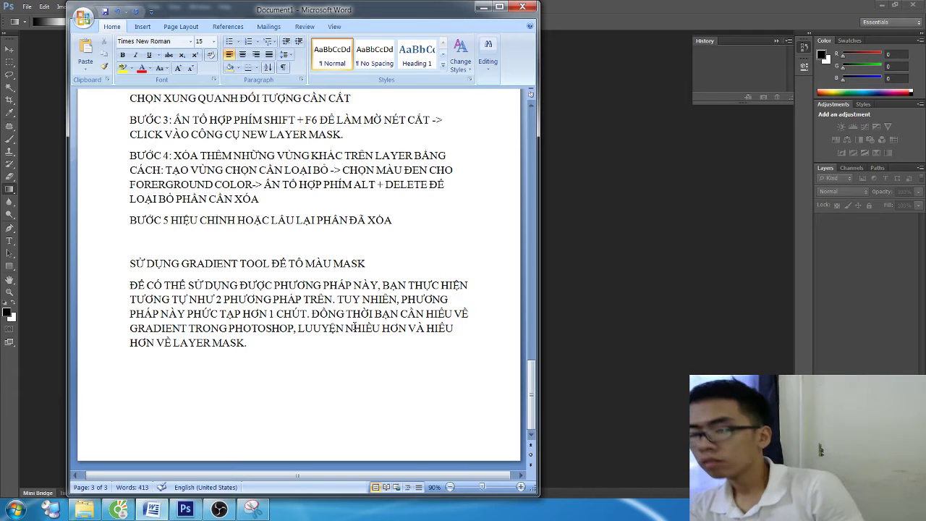
Step: Open the watermelon JPG from the HỌC PTS folder in Photoshop
left_click(606, 229)
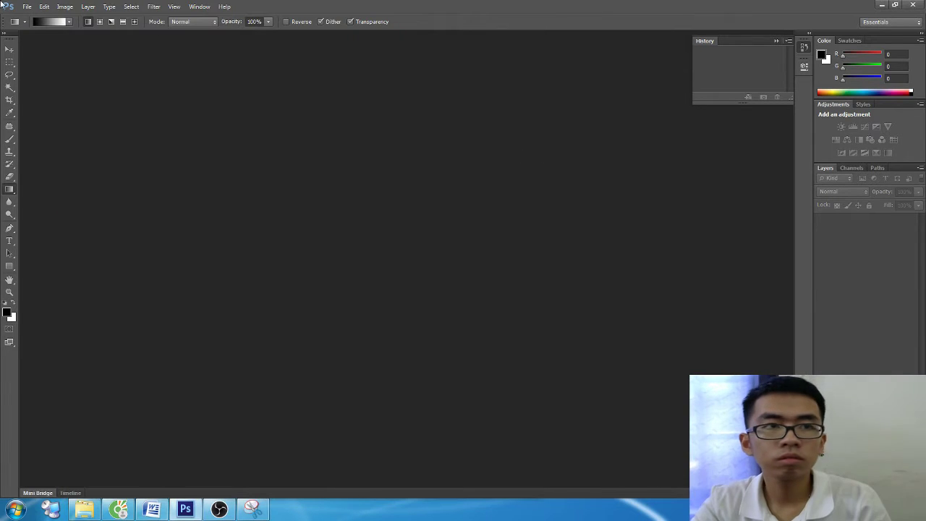
left_click(29, 7)
left_click(41, 30)
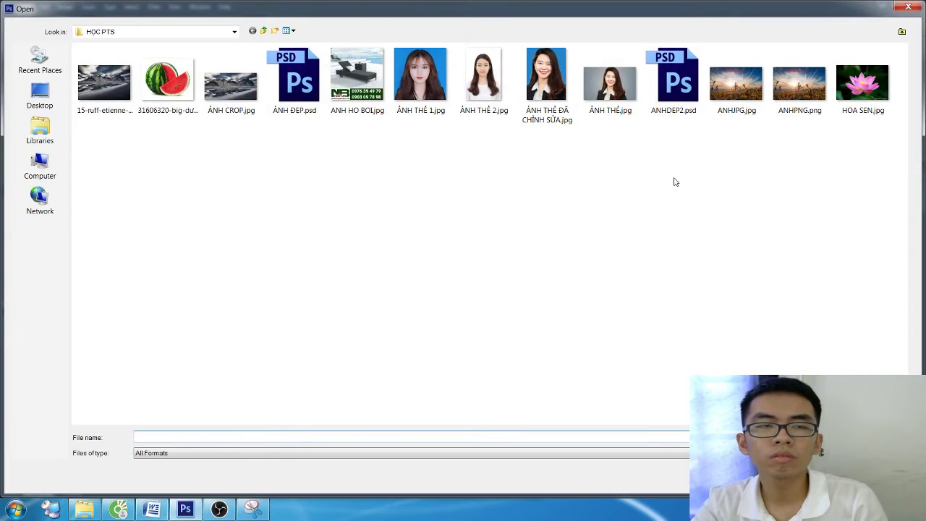
double_click(173, 94)
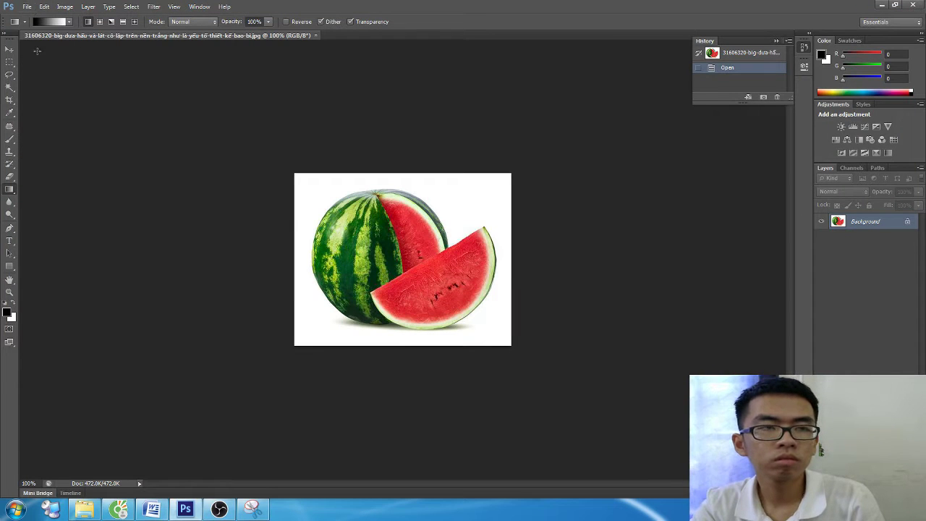
Step: Draw two trial gradients across the photo and undo each one
left_click_drag(340, 240, 395, 268)
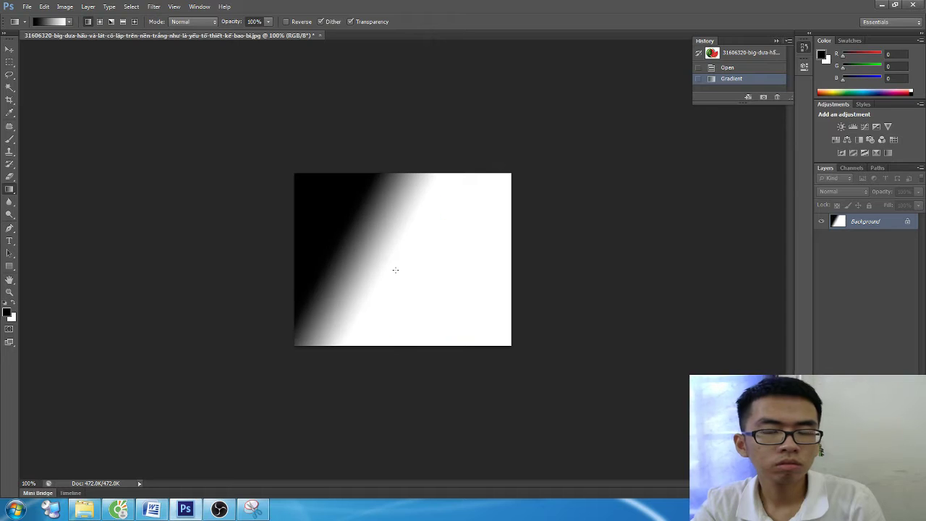
key("ctrl+z")
left_click_drag(309, 184, 318, 200)
key("ctrl+z")
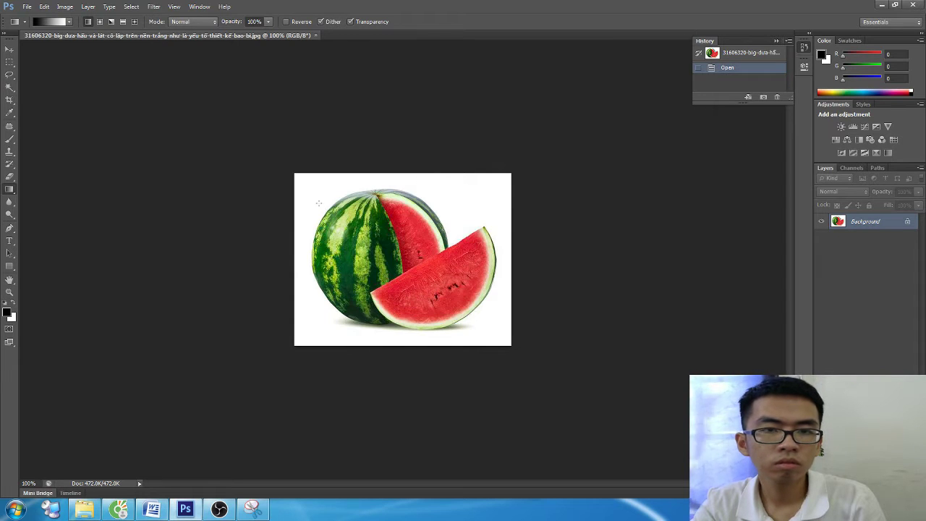
left_click(9, 98)
Step: Magic Wand-select the white background and drag a black-to-white gradient over its top-left corner
left_click(9, 86)
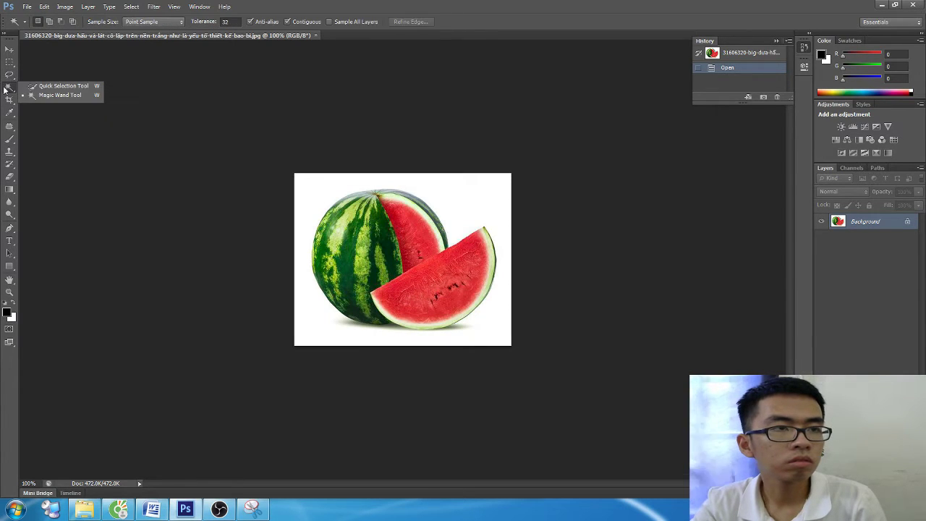
left_click(51, 91)
left_click(309, 195)
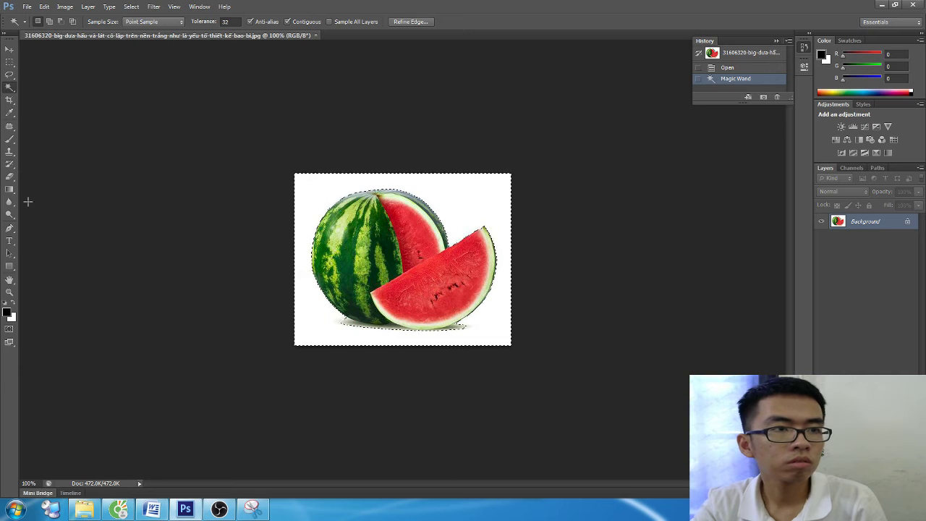
left_click(10, 188)
left_click_drag(298, 178, 340, 214)
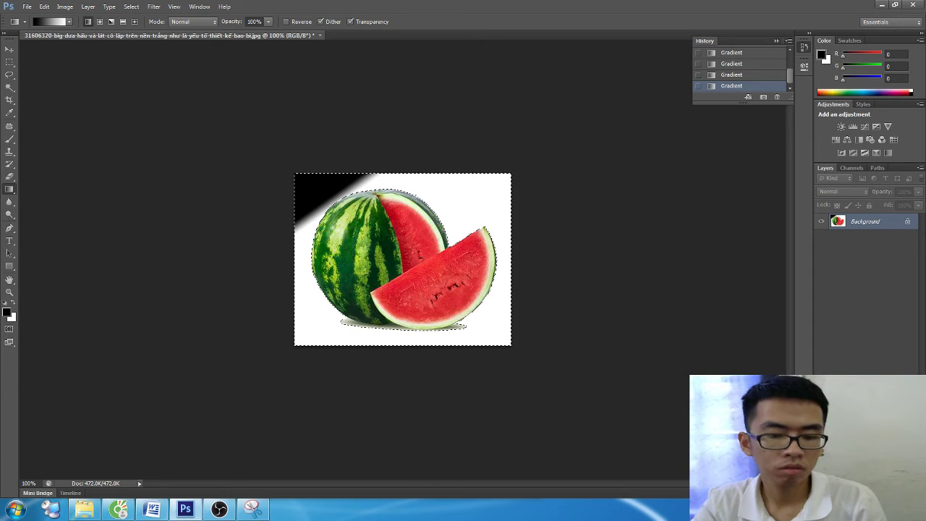
Step: Invert the selection to the watermelon, test a gradient, then step back to the background selection
key("ctrl+shift+i")
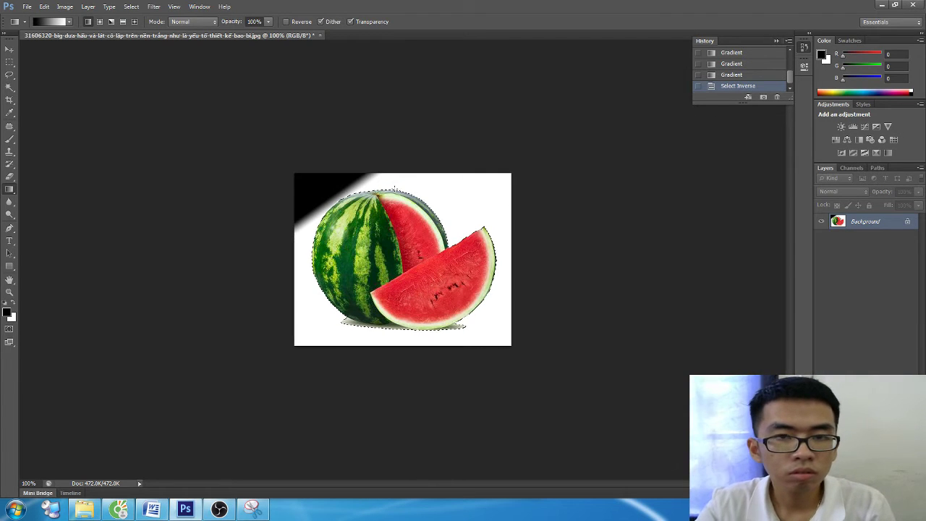
left_click_drag(365, 195, 427, 196)
key("ctrl+z")
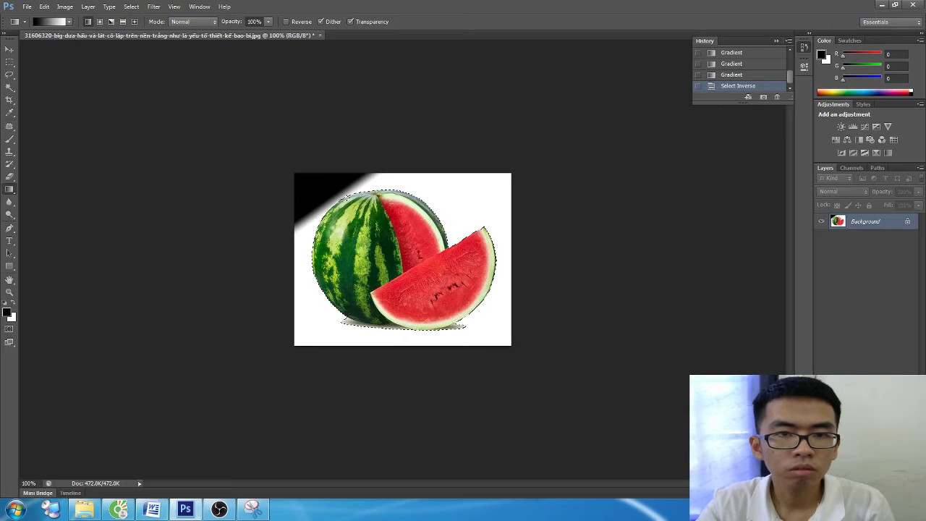
left_click(733, 75)
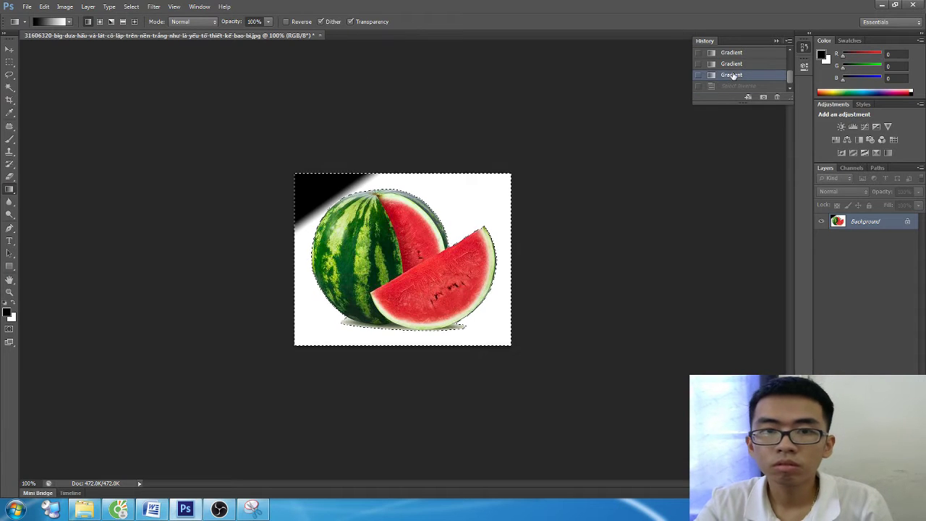
Step: Redraw background gradients, fill the background solid black, and convert Background to Layer 0
left_click_drag(442, 195, 499, 242)
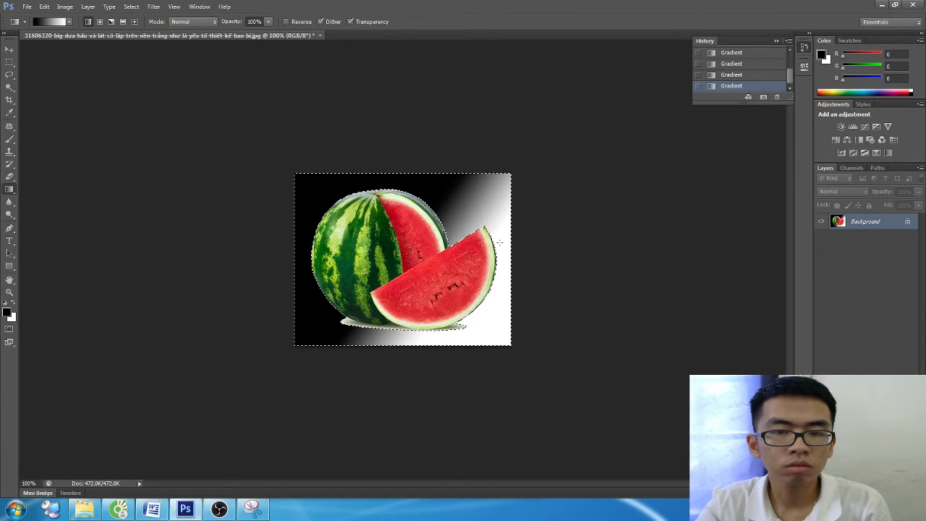
left_click_drag(485, 311, 554, 380)
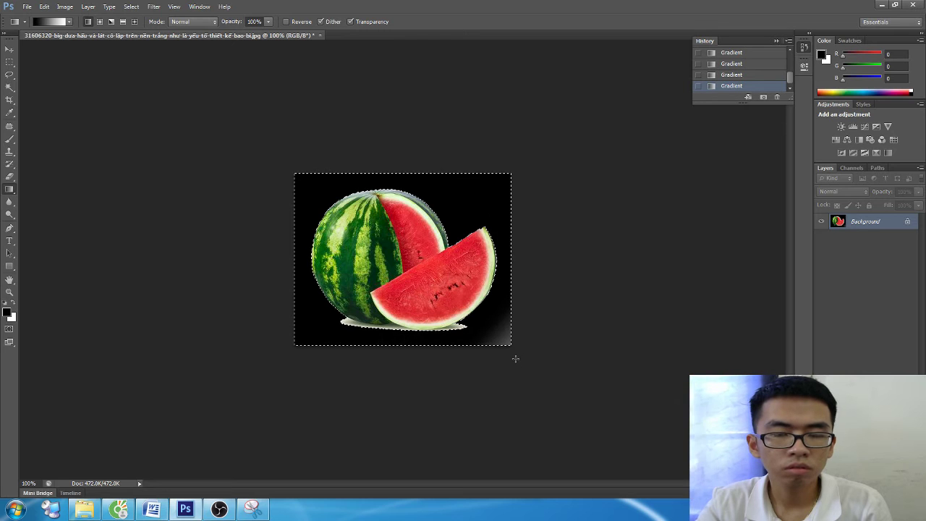
left_click_drag(475, 196, 494, 355)
left_click_drag(459, 325, 571, 397)
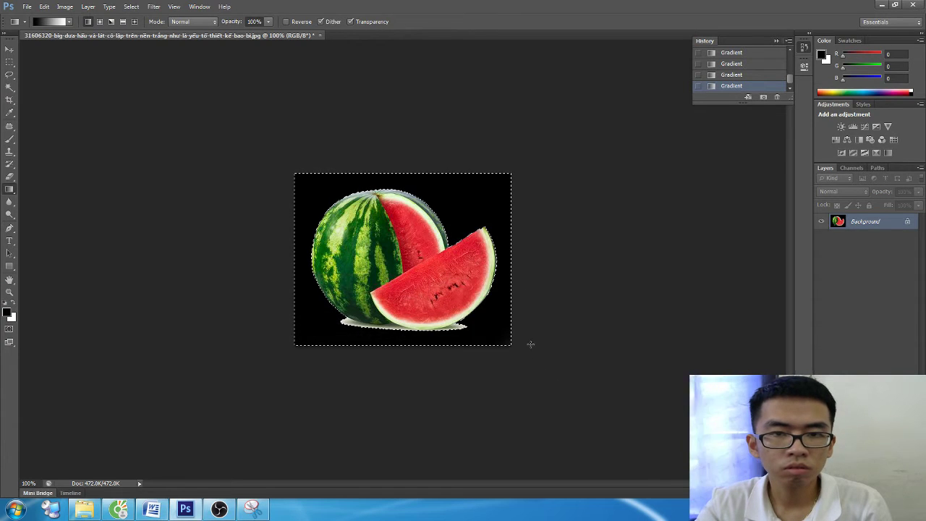
key("alt+Delete")
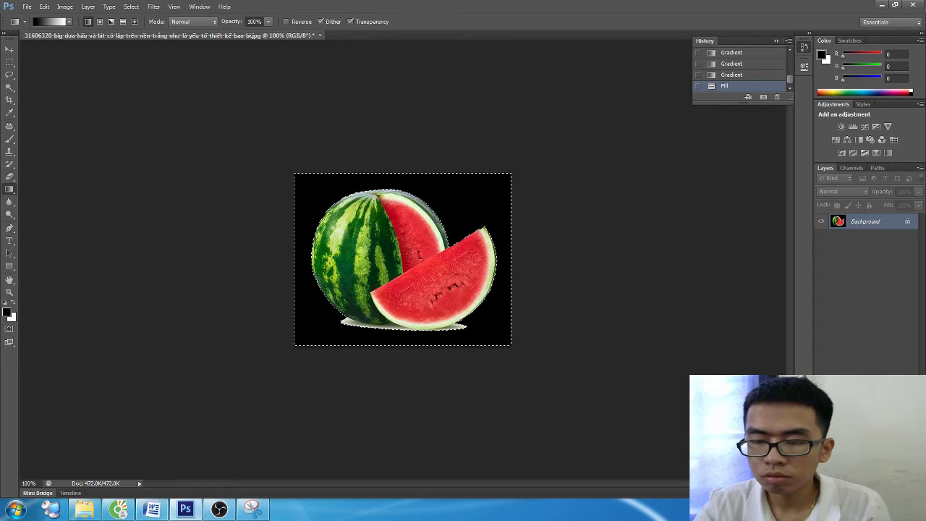
left_click(858, 489)
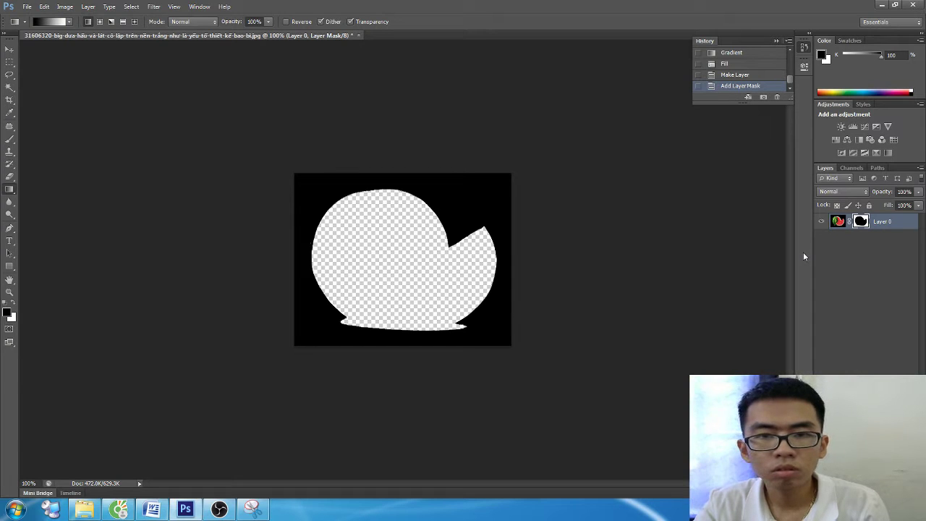
key("ctrl+z")
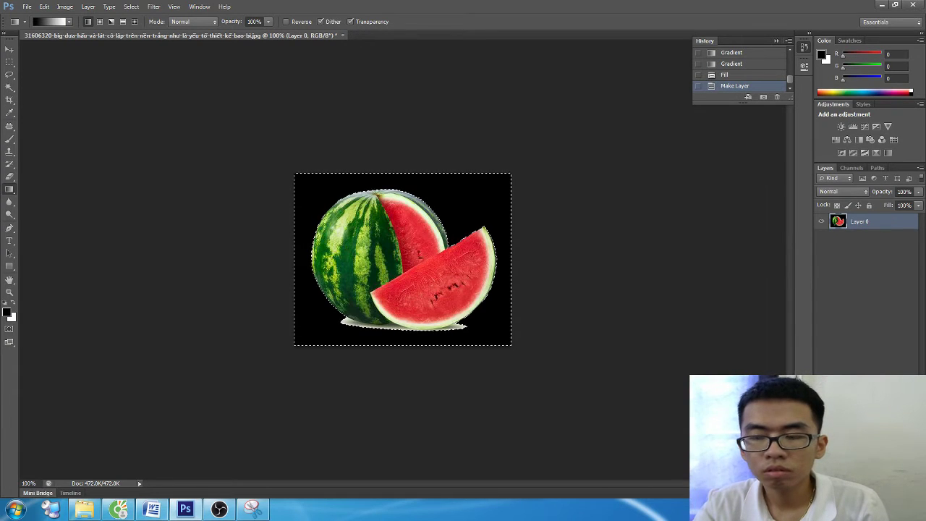
Step: Remove the layer mask and step History back to the freshly opened photo
key("ctrl+z")
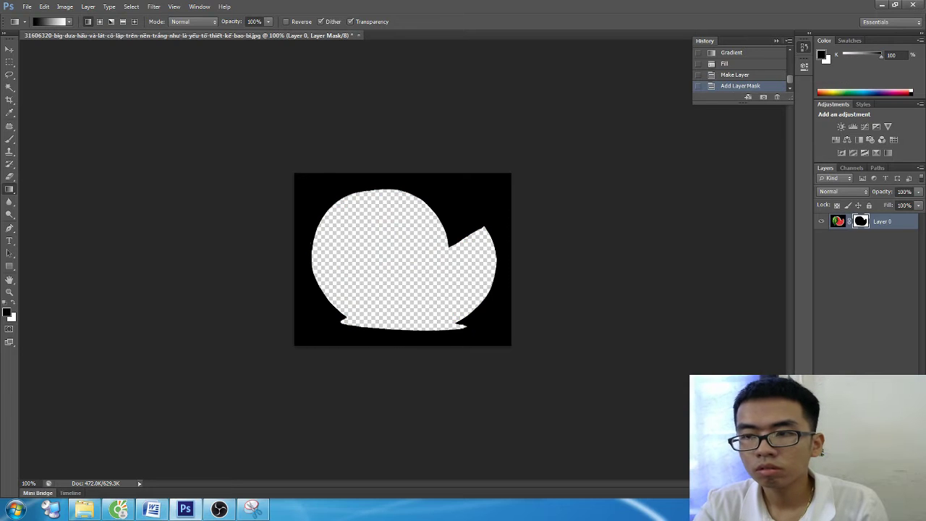
key("ctrl+z")
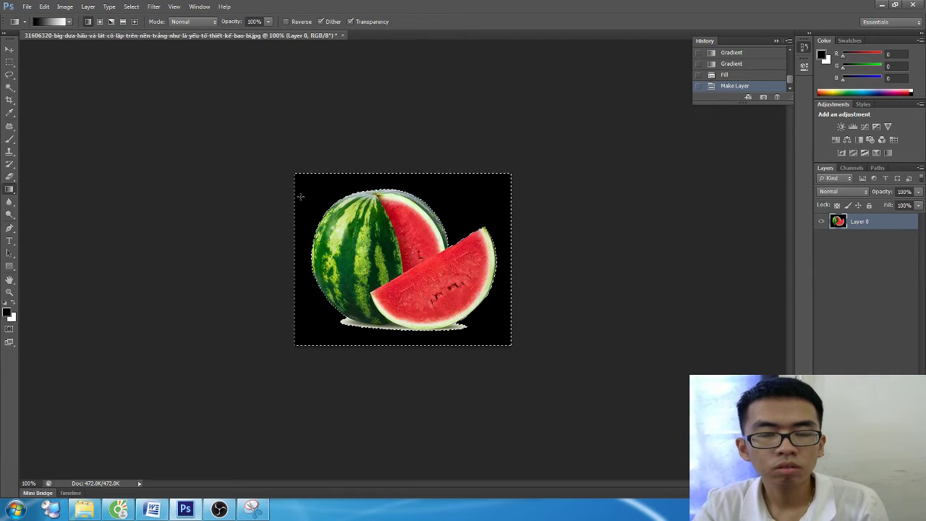
left_click(743, 75)
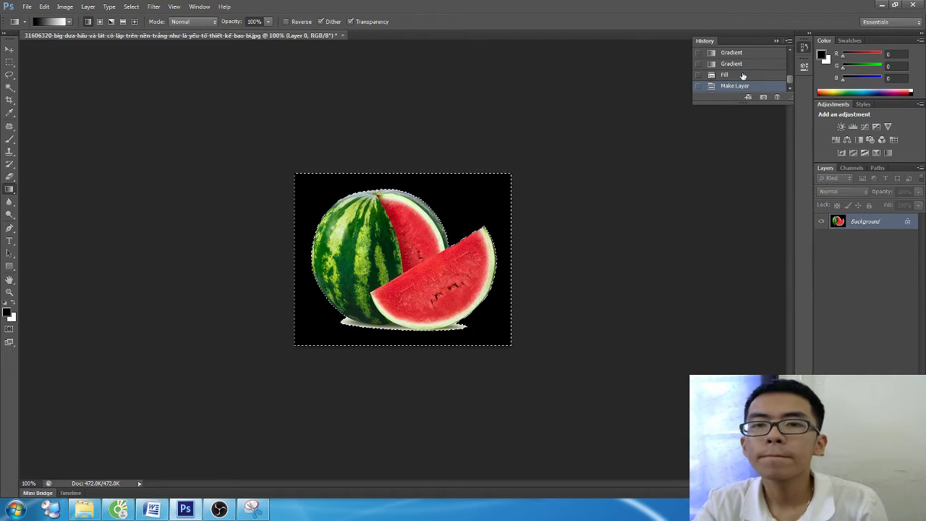
left_click(742, 63)
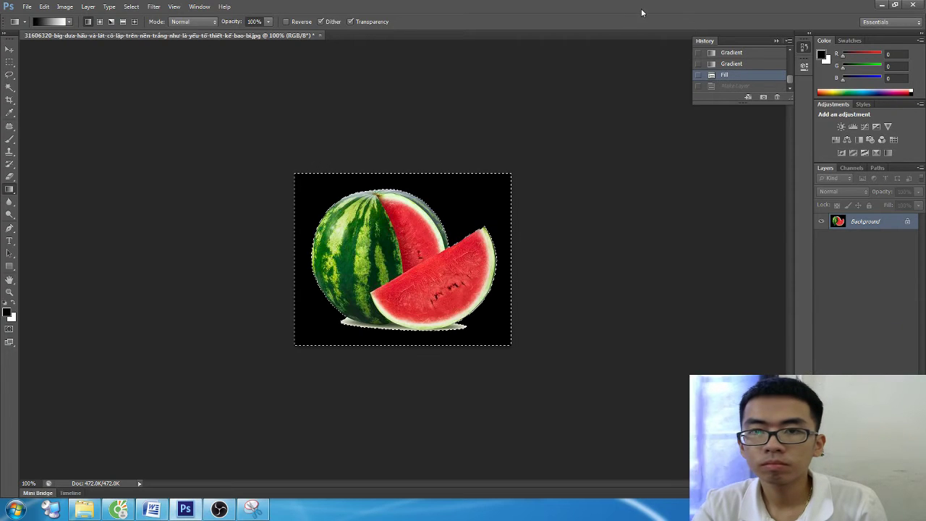
left_click(757, 54)
scroll(758, 57, "up", 3)
left_click(749, 52)
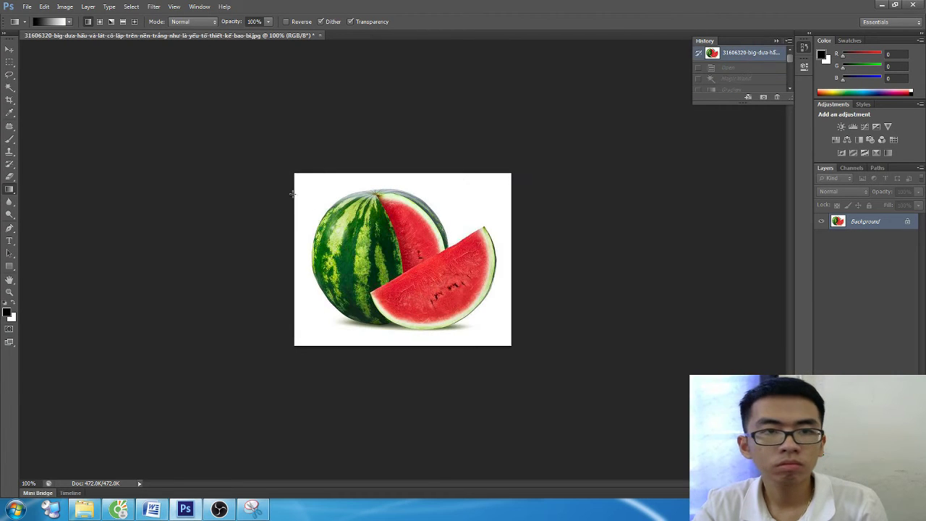
Step: Select the white background, invert to the watermelon, and fill it with black-to-white gradients
left_click(9, 87)
left_click(322, 190)
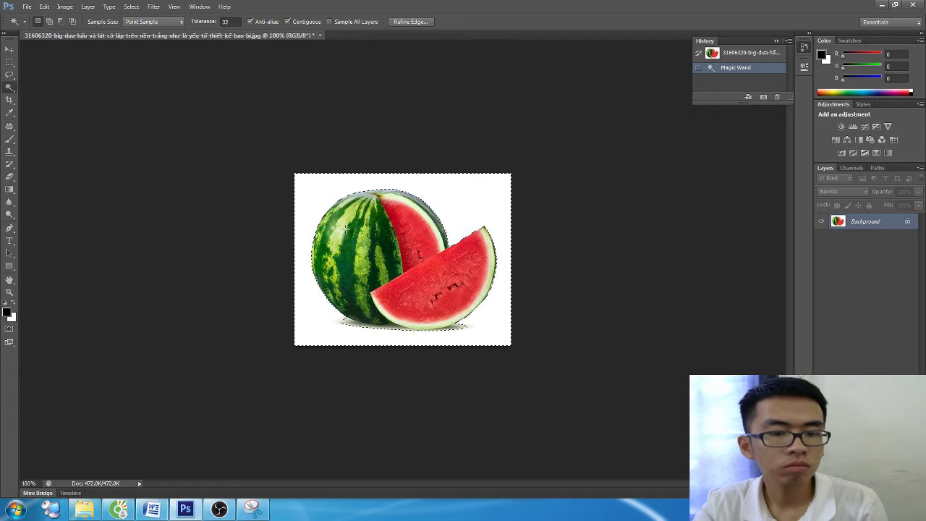
key("ctrl+shift+i")
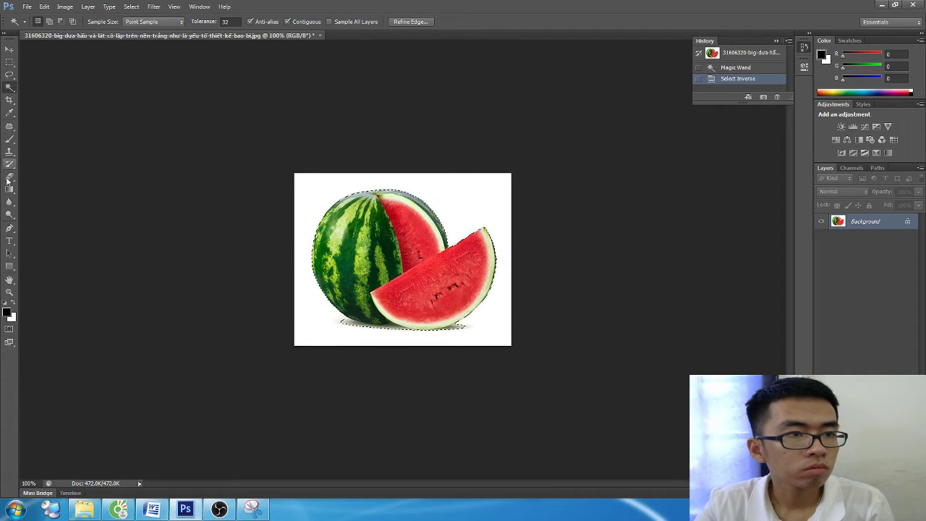
left_click(9, 189)
left_click_drag(346, 226, 500, 326)
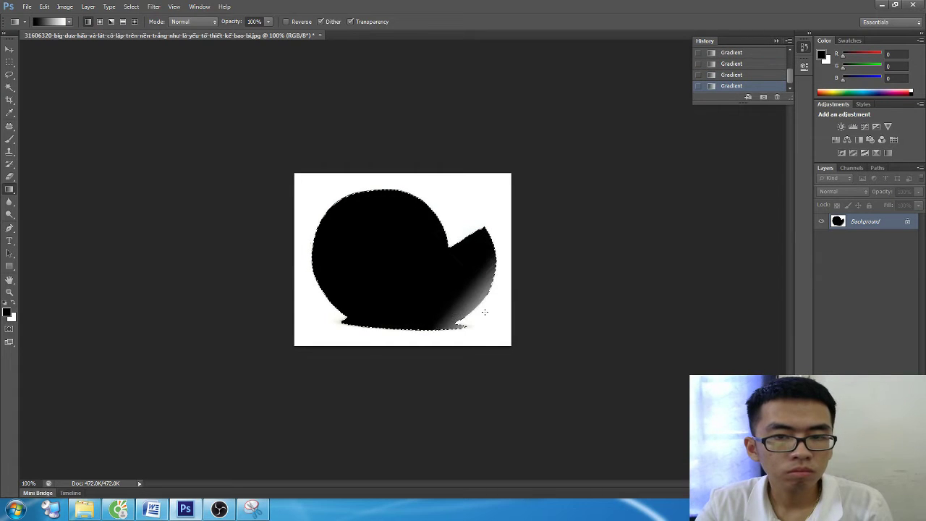
left_click_drag(459, 270, 515, 330)
left_click_drag(458, 283, 650, 422)
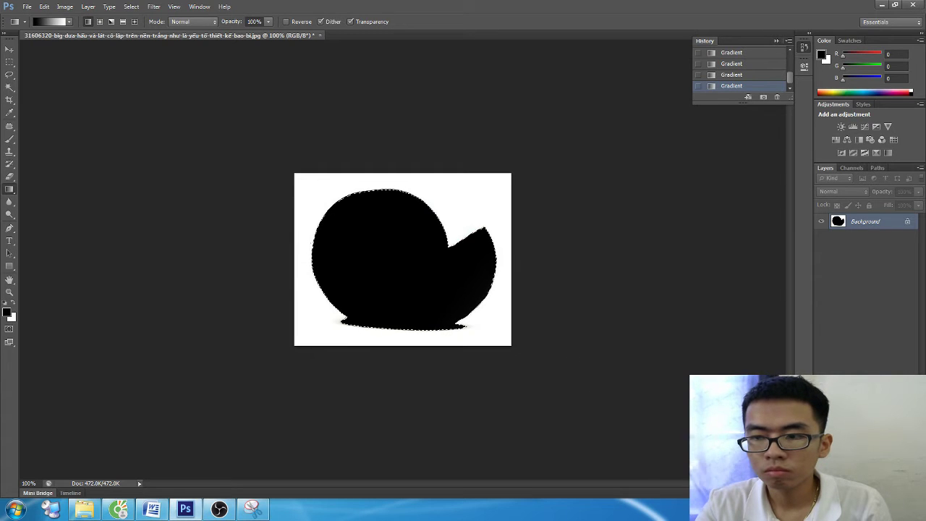
Step: Add a layer mask, undo it, and revert History to the original watermelon photo
left_click(853, 490)
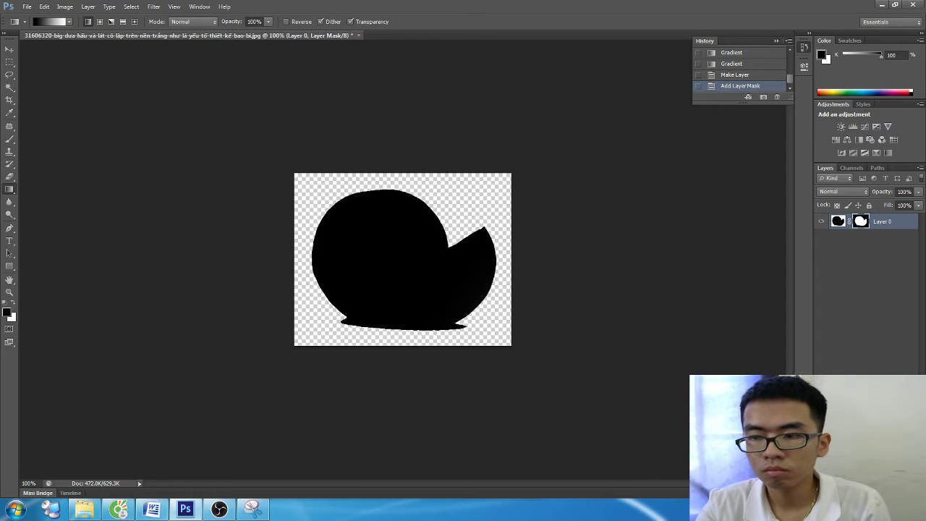
key("ctrl+z")
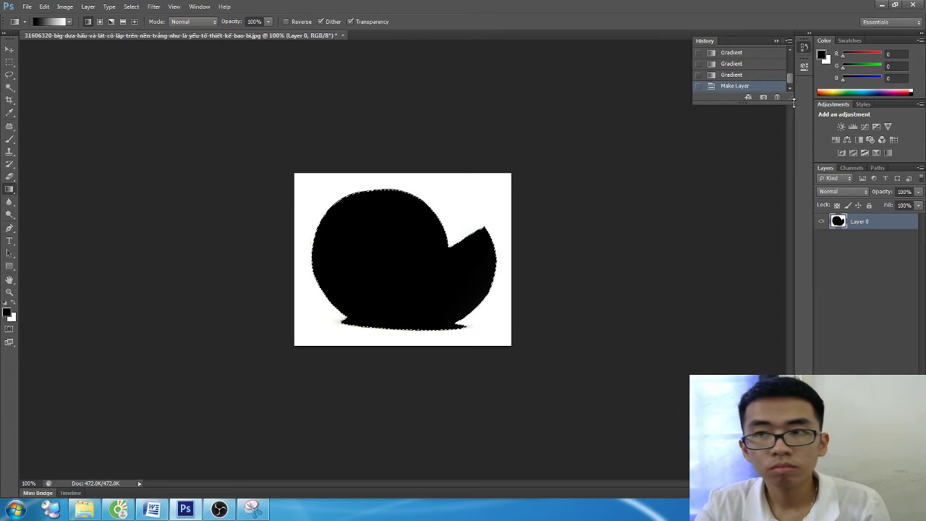
scroll(745, 68, "up", 5)
left_click(745, 52)
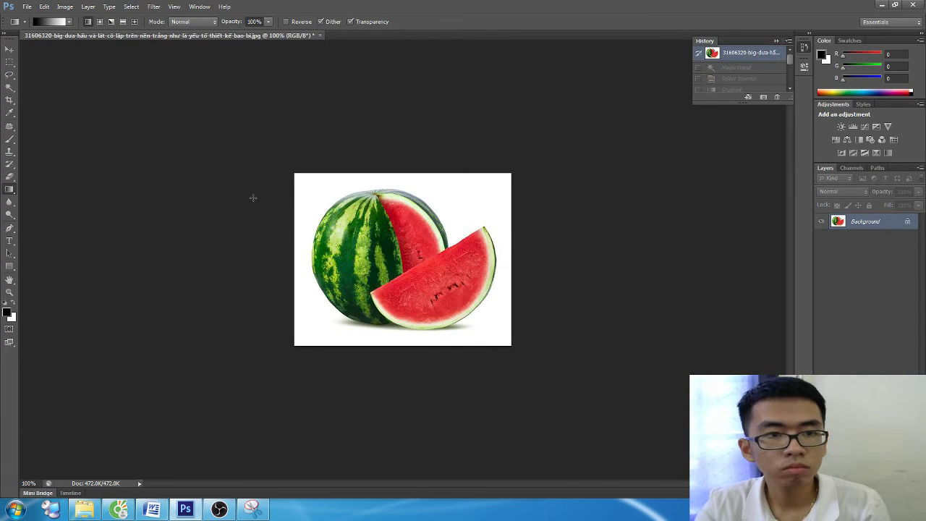
left_click(9, 86)
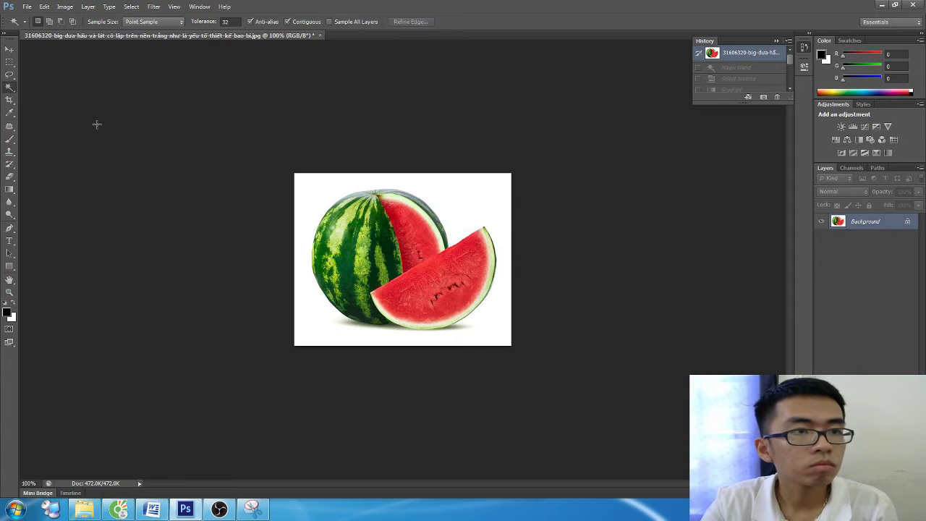
left_click(327, 192)
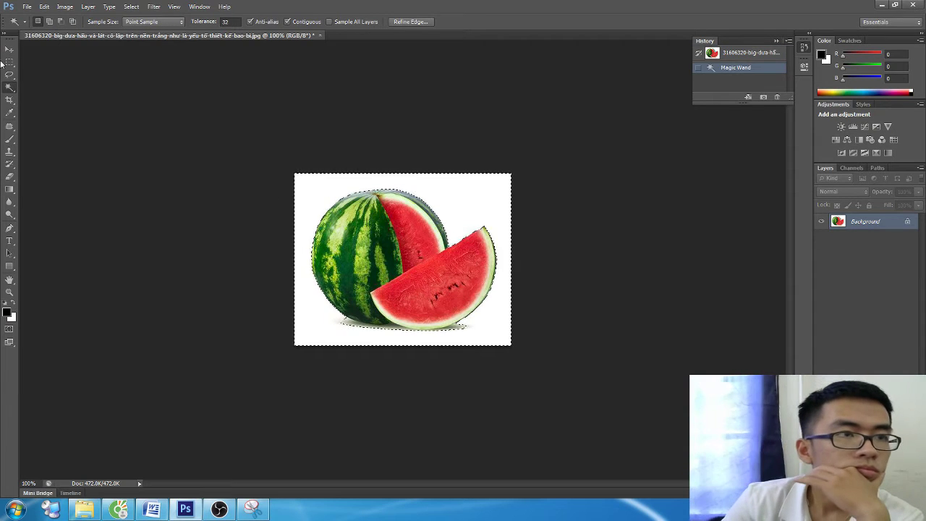
left_click(9, 139)
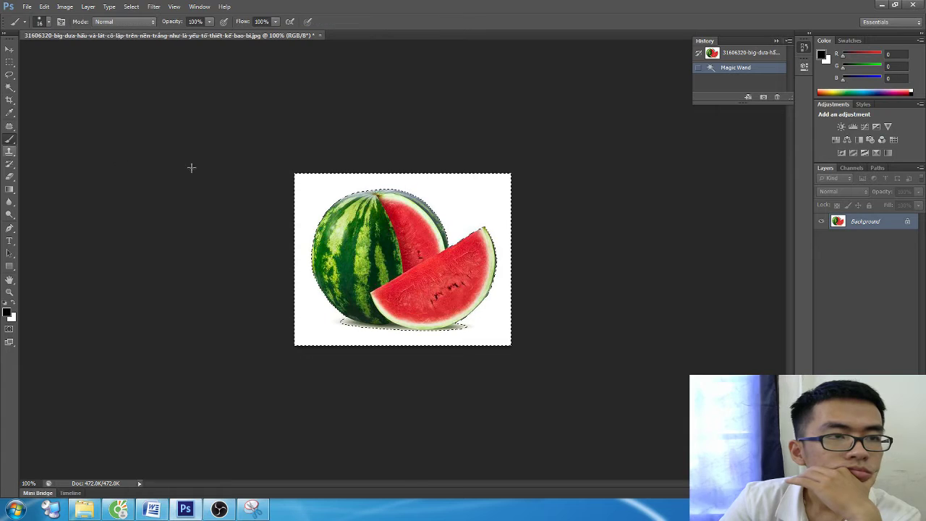
left_click(9, 189)
mouse_move(317, 186)
left_mouse_down()
mouse_move(327, 201)
mouse_move(499, 217)
left_mouse_up()
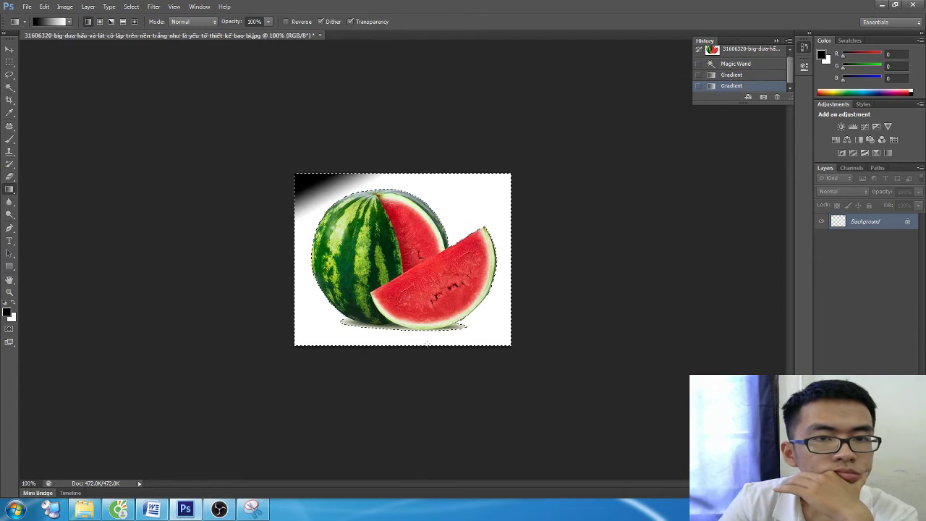
left_click_drag(486, 337, 572, 393)
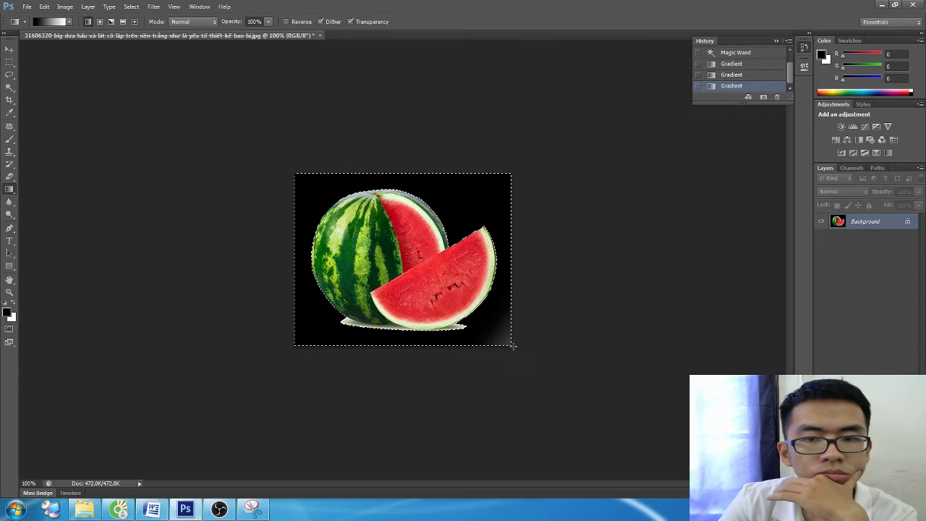
left_click(854, 489)
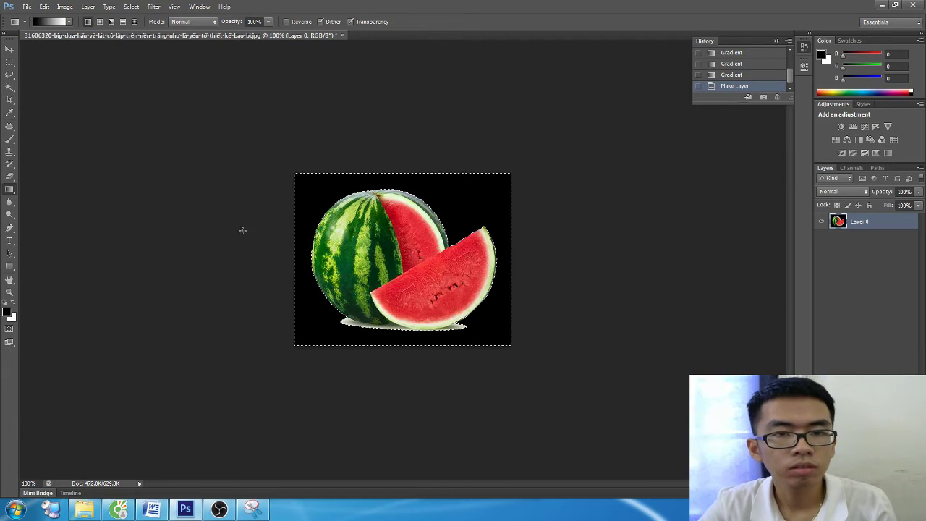
left_click(13, 304)
left_click_drag(304, 185, 560, 417)
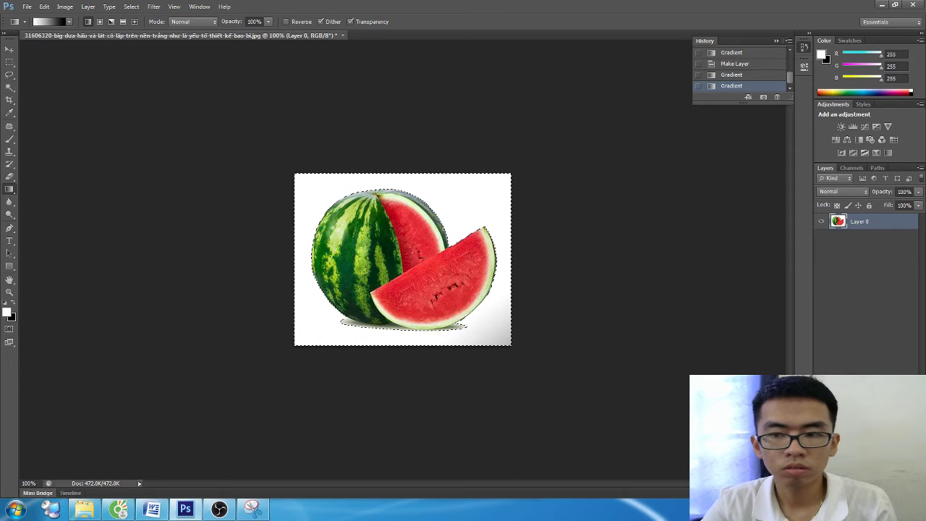
left_click(861, 489, "alt")
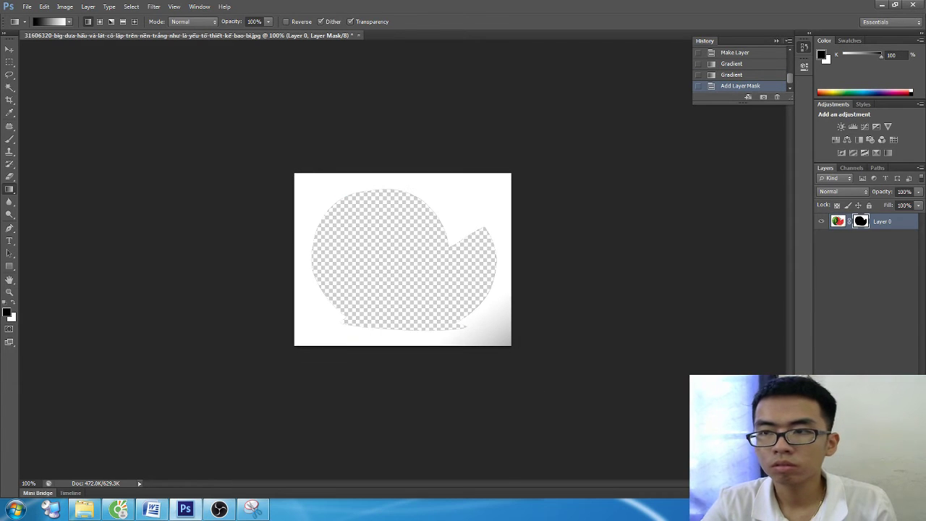
left_click(849, 222)
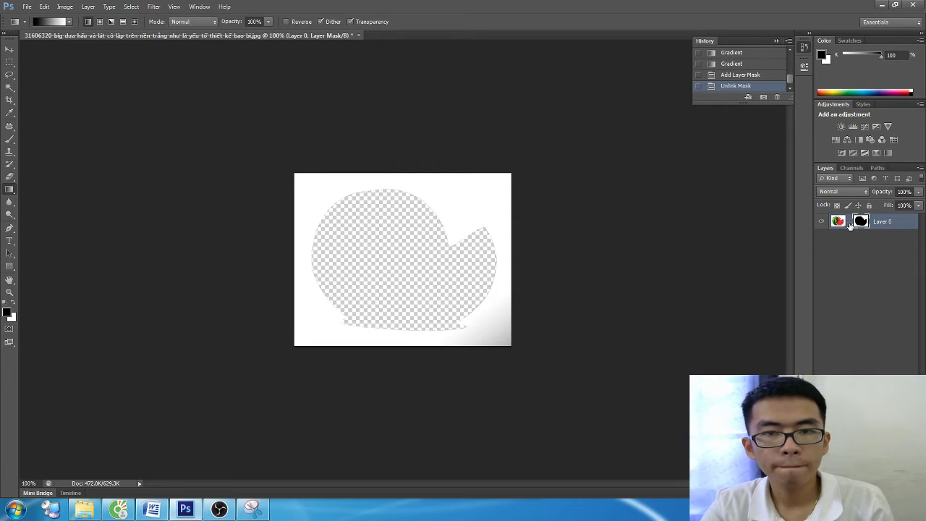
left_click(738, 76)
left_click(750, 66)
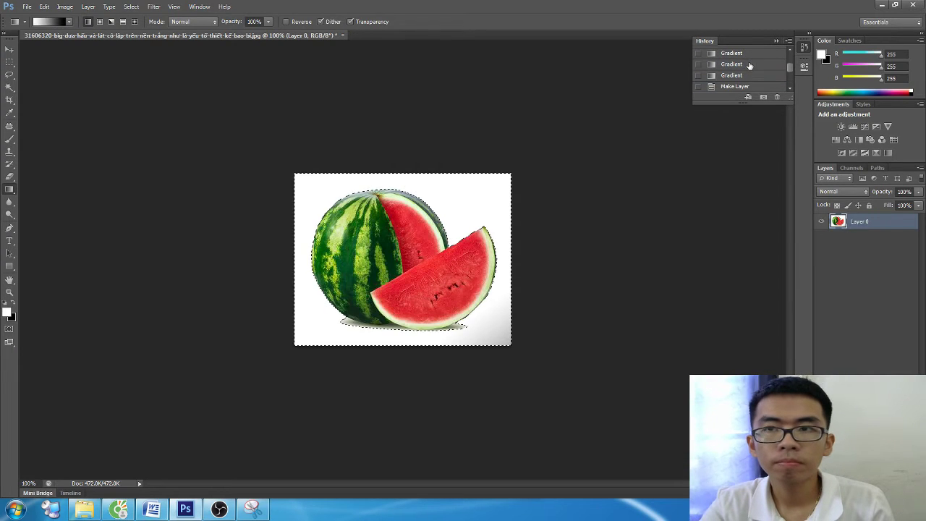
scroll(747, 73, "up", 2)
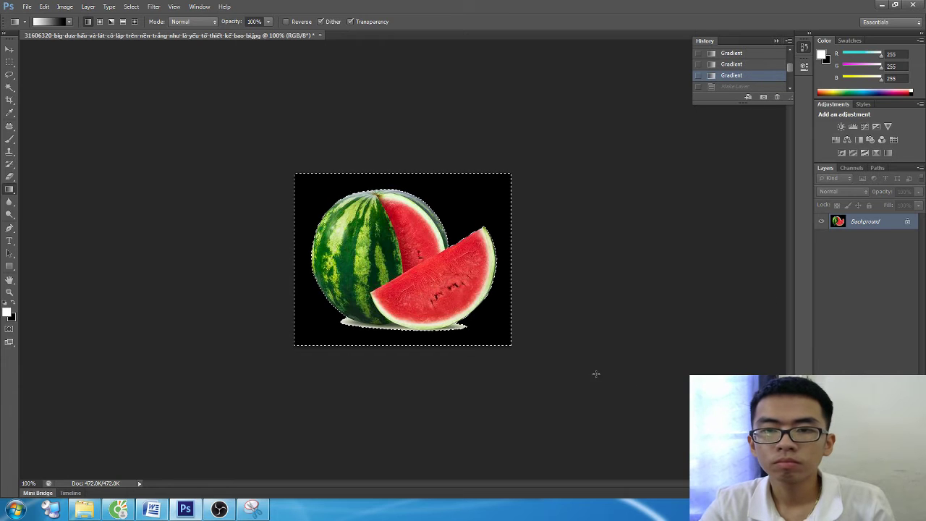
left_click(746, 86)
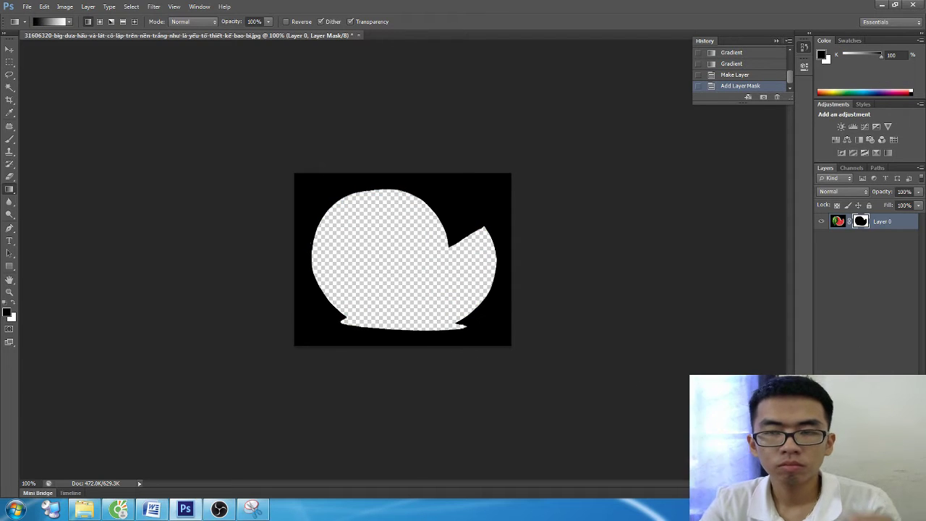
scroll(775, 66, "up", 3)
left_click(767, 53)
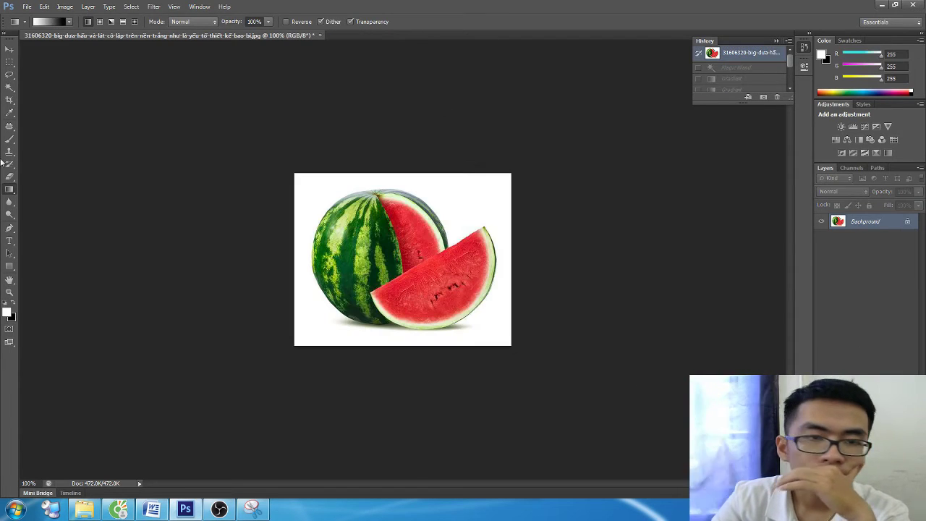
Step: Magic Wand the white background, test and undo a mask, then invert the selection onto the watermelon
left_click(9, 87)
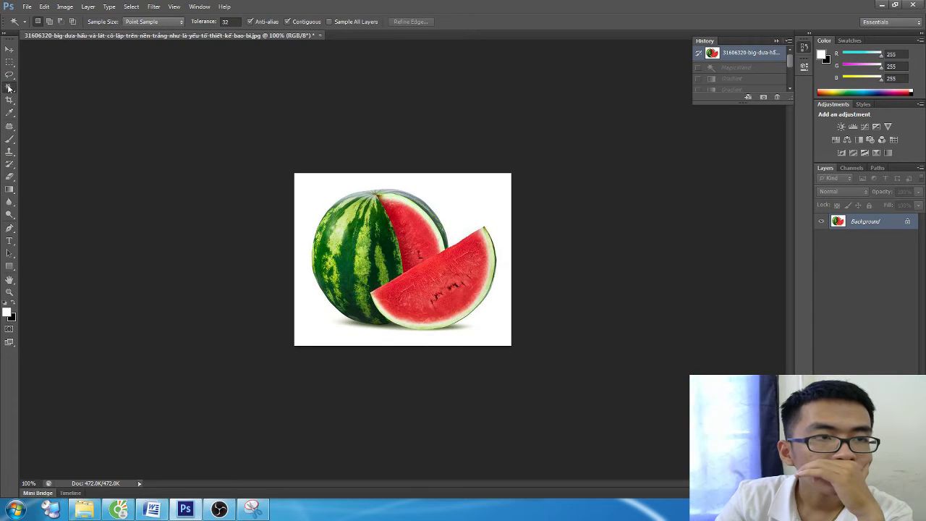
left_click(374, 264)
left_click(331, 190)
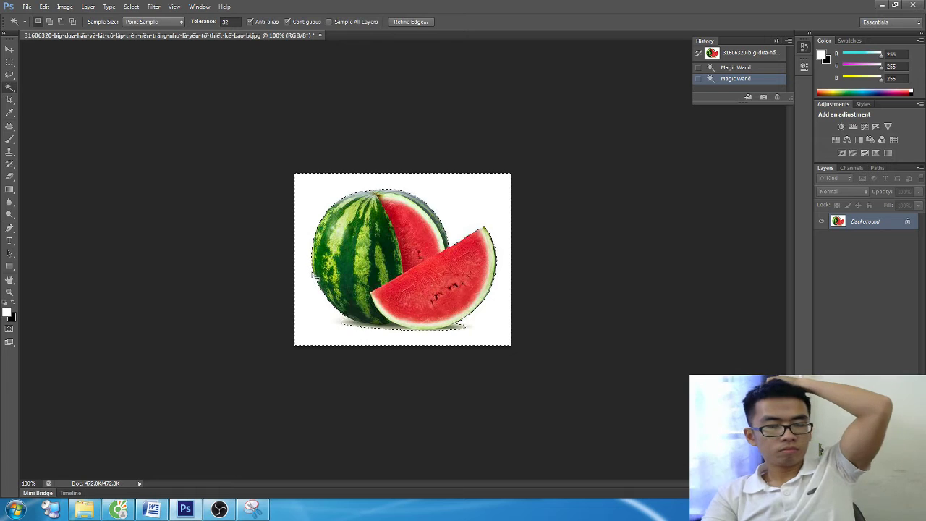
key("ctrl+i")
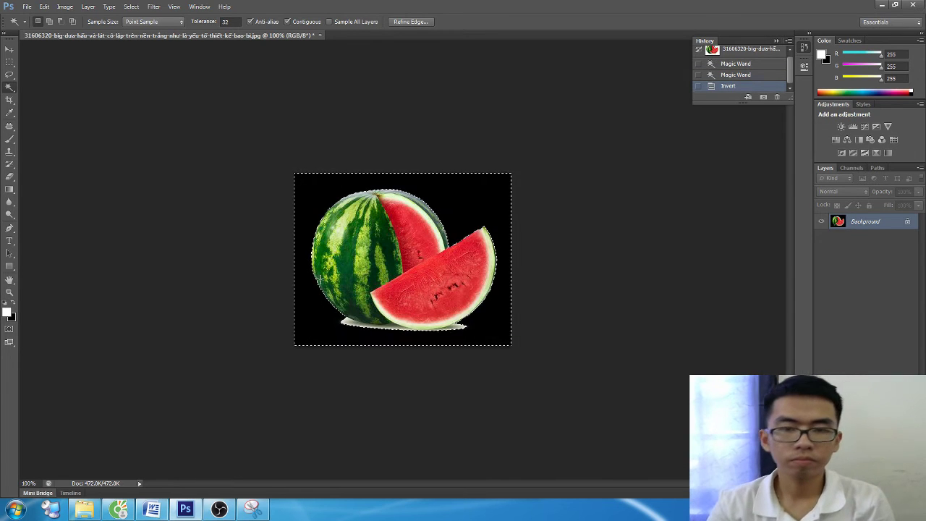
left_click(858, 483)
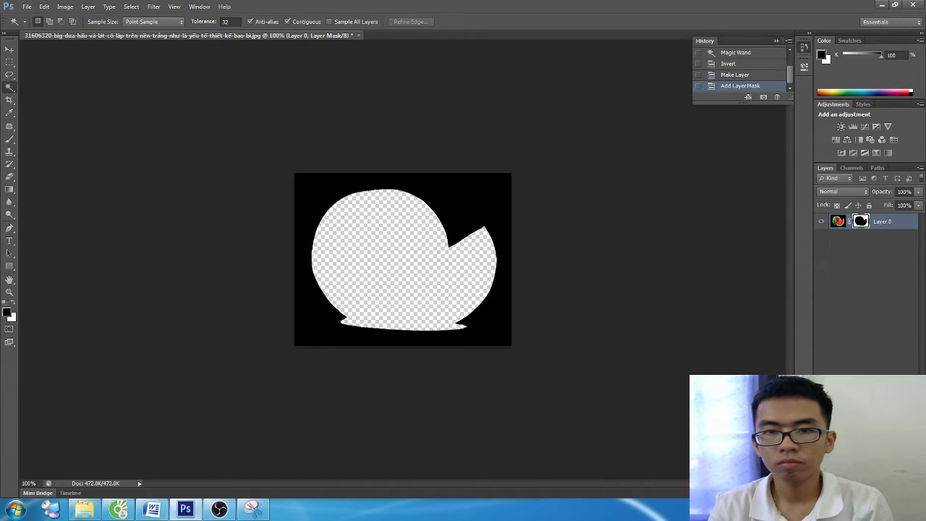
key("ctrl+alt+z")
key("ctrl+alt+z")
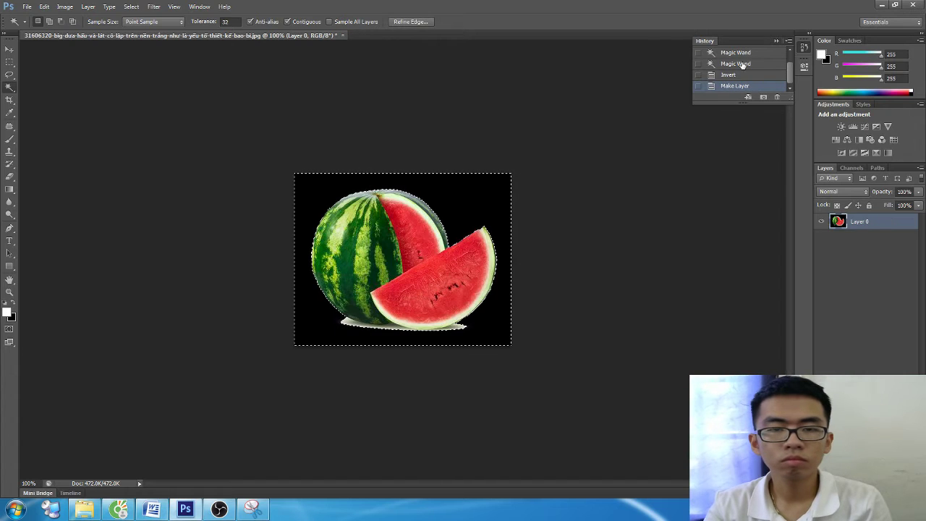
key("ctrl+alt+z")
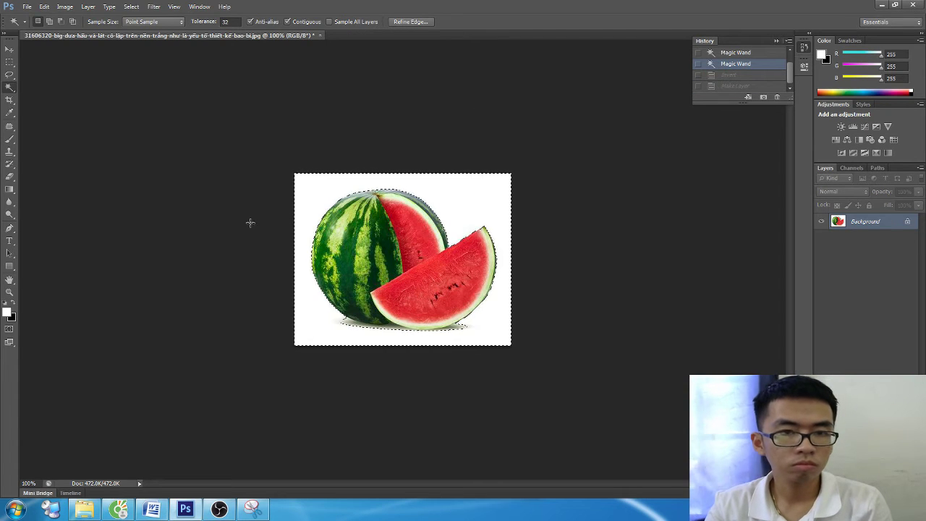
key("ctrl+shift+i")
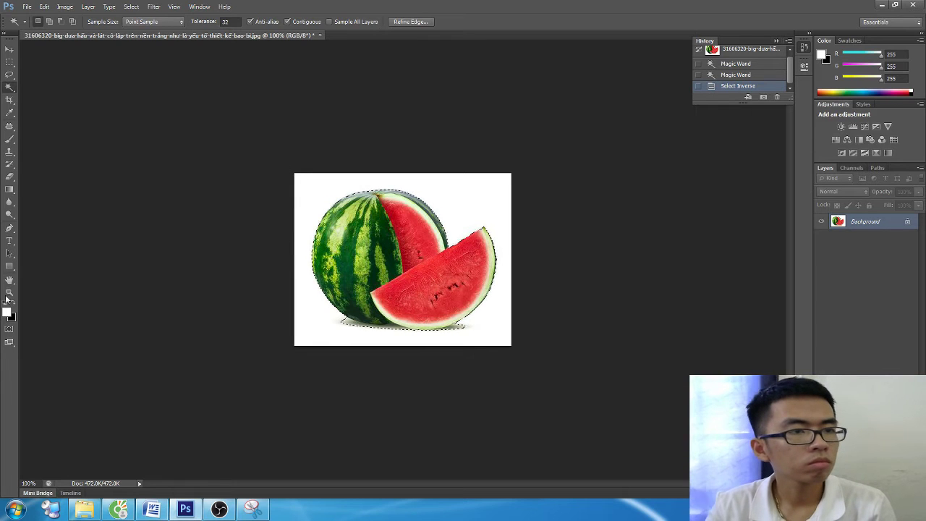
Step: Test a black gradient and layer mask on the watermelon, then return History to the Select Inverse state
left_click(6, 189)
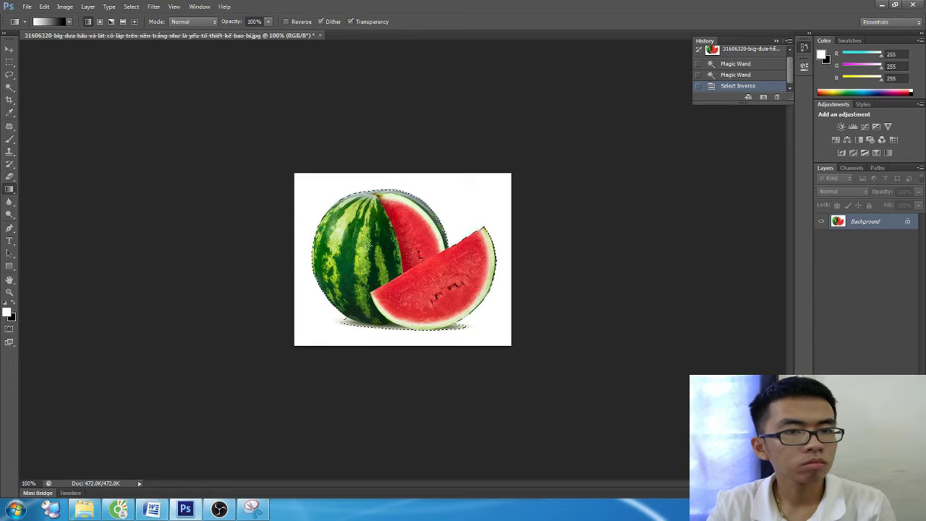
left_click_drag(316, 324, 324, 326)
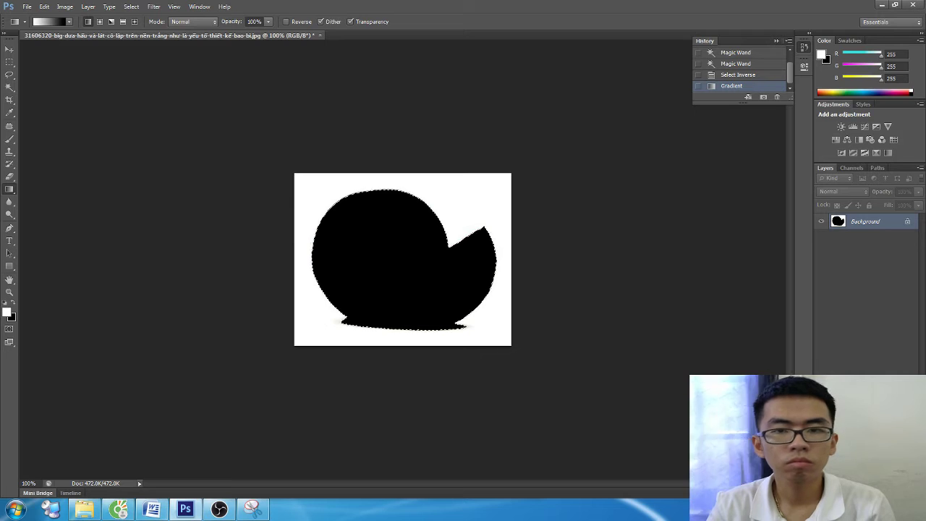
left_click(850, 492)
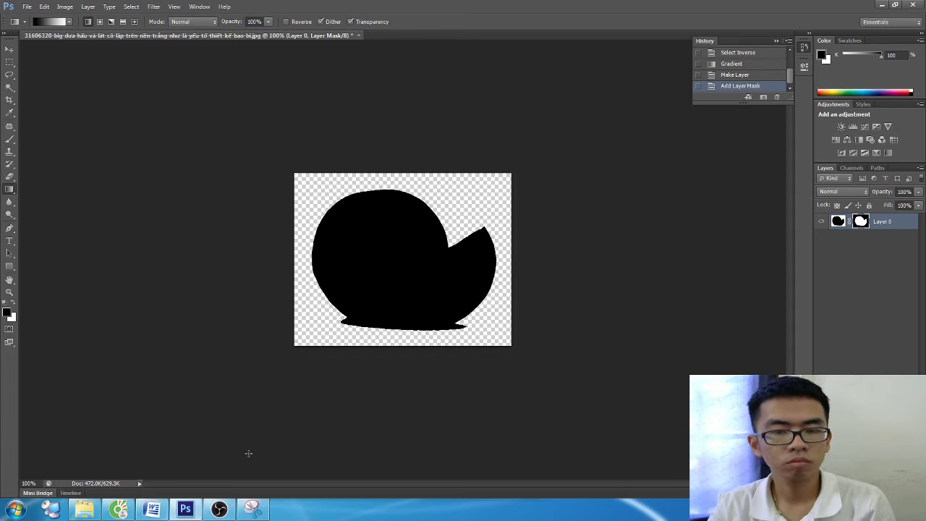
key("ctrl+z")
left_click(219, 510)
left_click(214, 514)
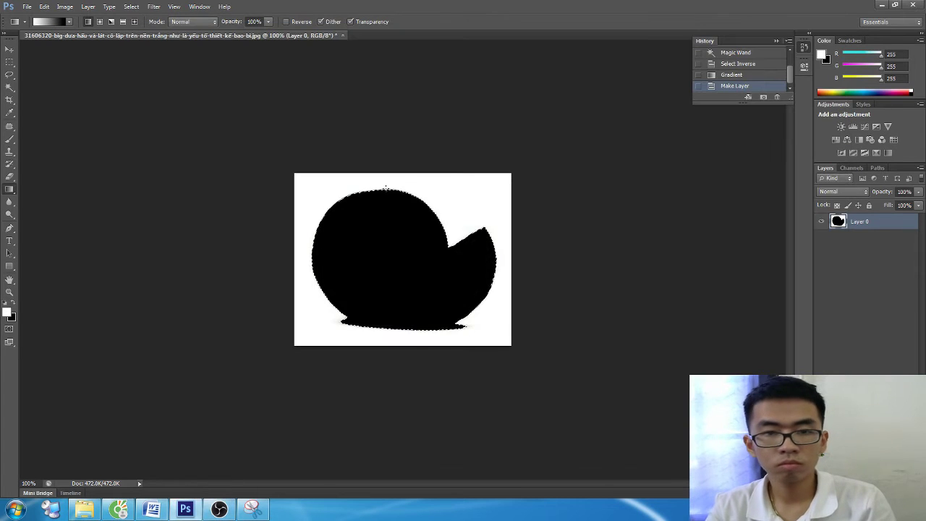
left_click(753, 65)
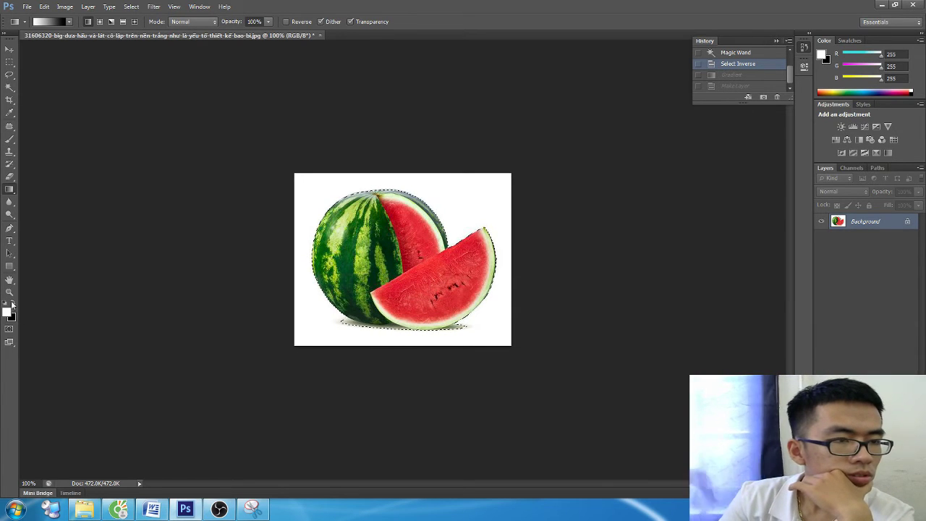
Step: Reset colours so black is foreground, and convert Background to Layer 0 by adding then undoing a mask
key("d")
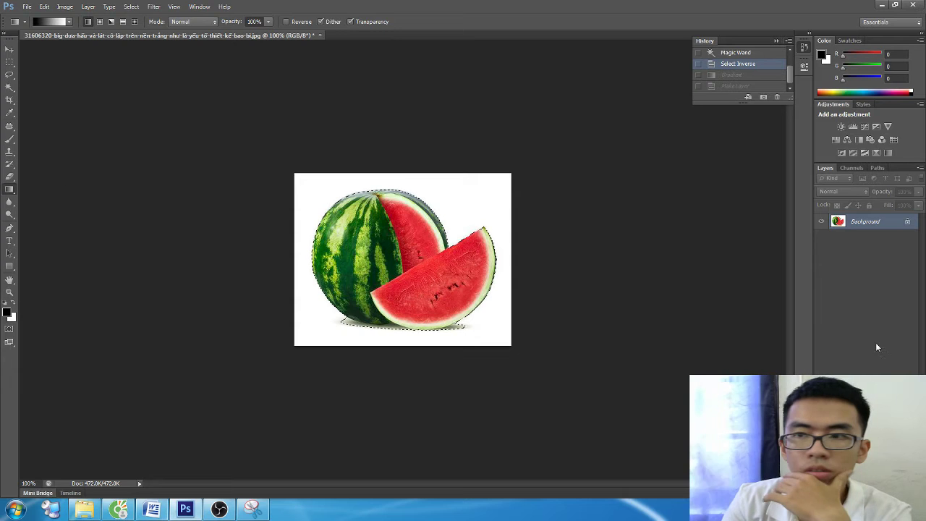
left_click(859, 491)
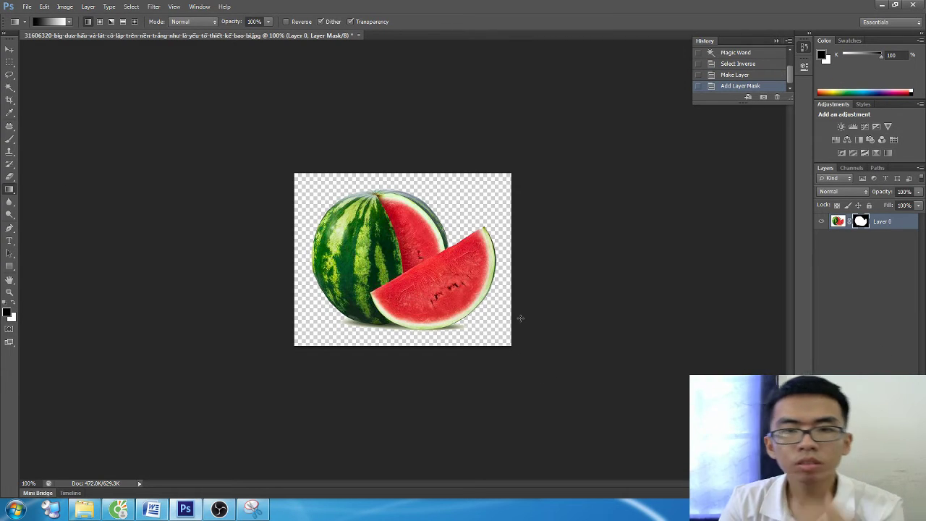
key("ctrl+z")
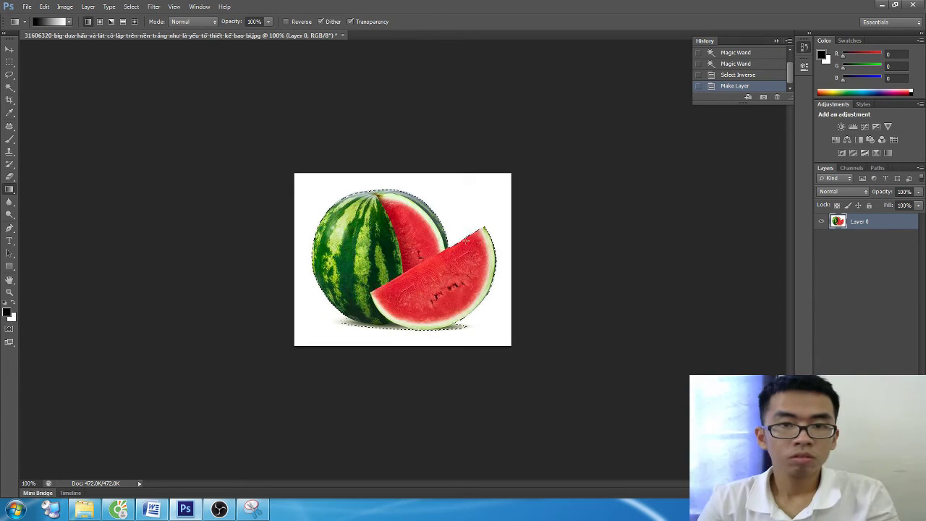
Step: Clear the selection, make Layer 0 active, and give it a white layer mask
left_click(868, 246)
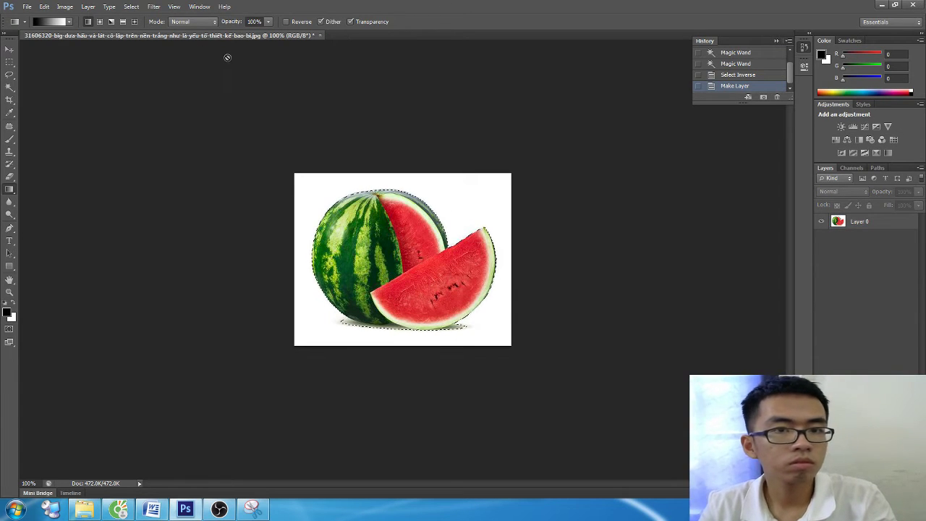
left_click(424, 205)
left_click(432, 191)
key("m")
left_click(339, 190)
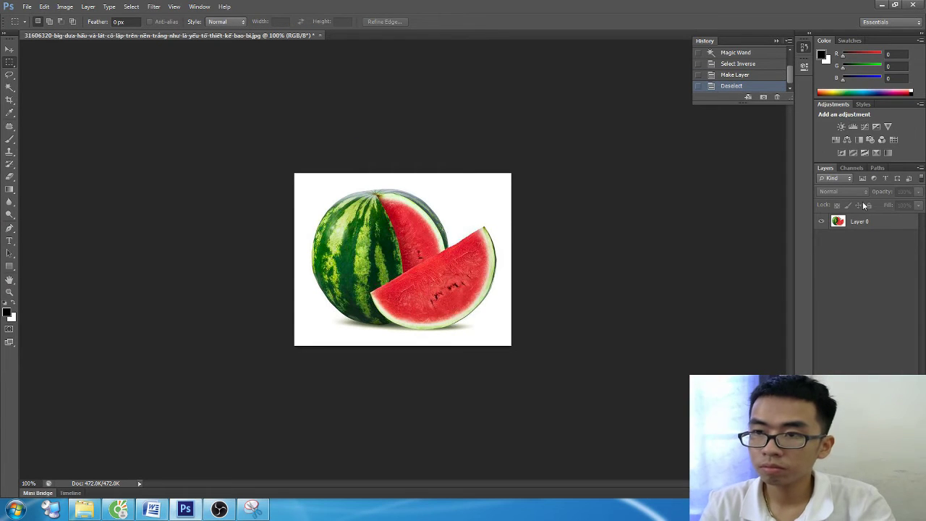
left_click(861, 225)
left_click(859, 506)
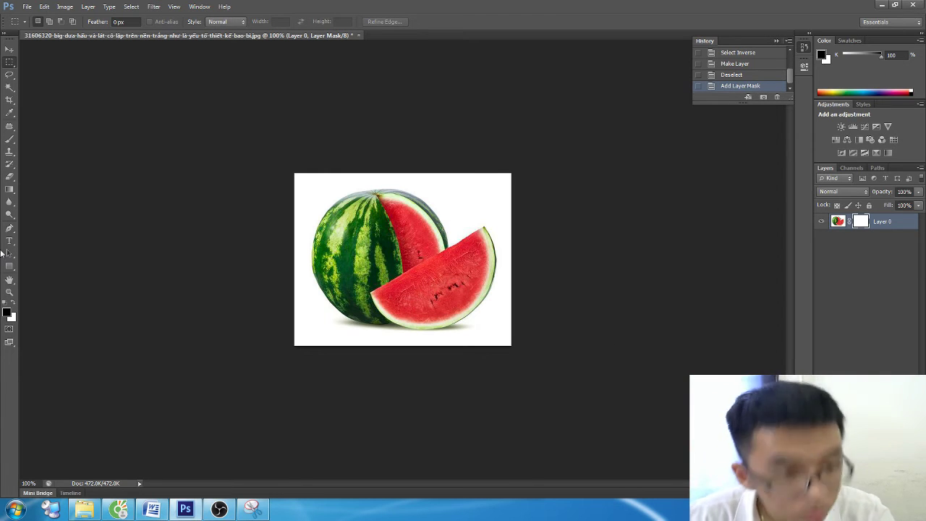
Step: Try gradient fades on the mask over the top-left, top-right and top strip, undoing some
left_click(9, 188)
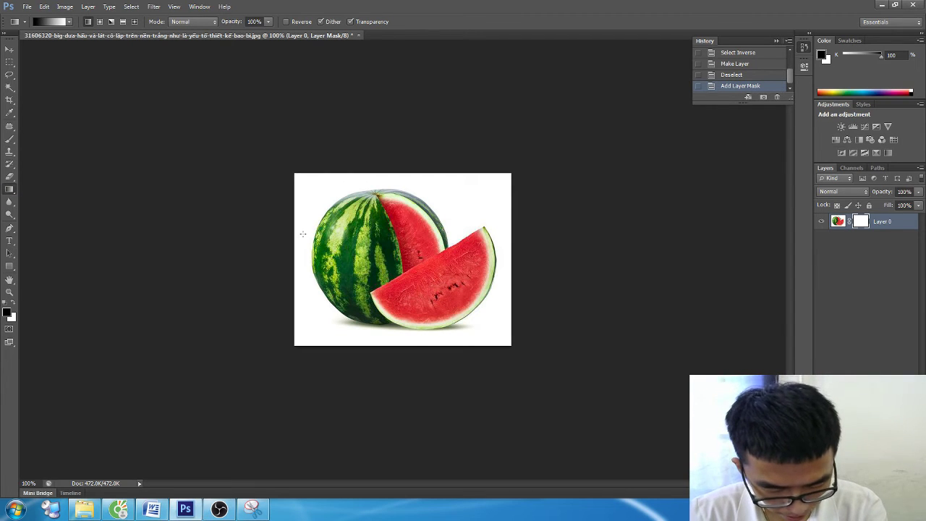
mouse_move(305, 191)
left_mouse_down()
mouse_move(314, 230)
mouse_move(302, 288)
left_mouse_up()
key("ctrl+z")
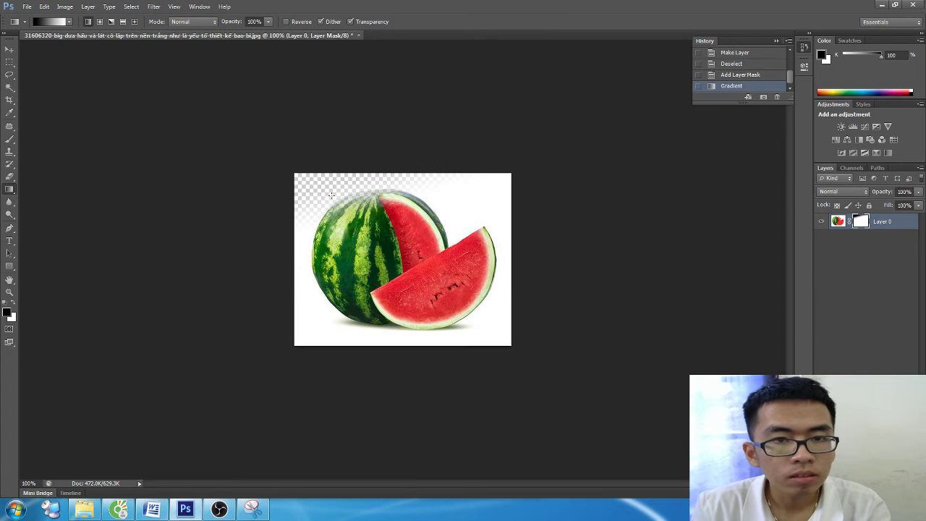
left_click(720, 74)
left_click_drag(303, 189, 312, 182)
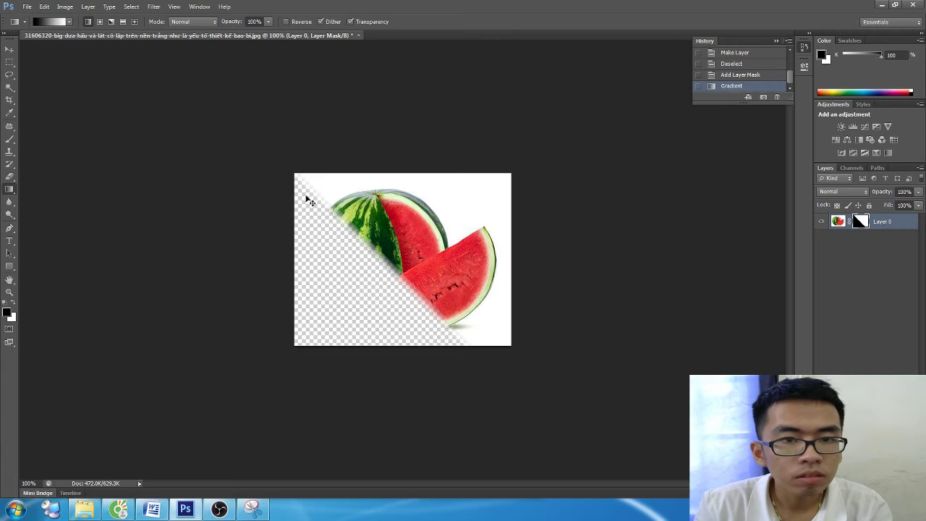
key("ctrl+z")
key("ctrl+z")
key("ctrl+z")
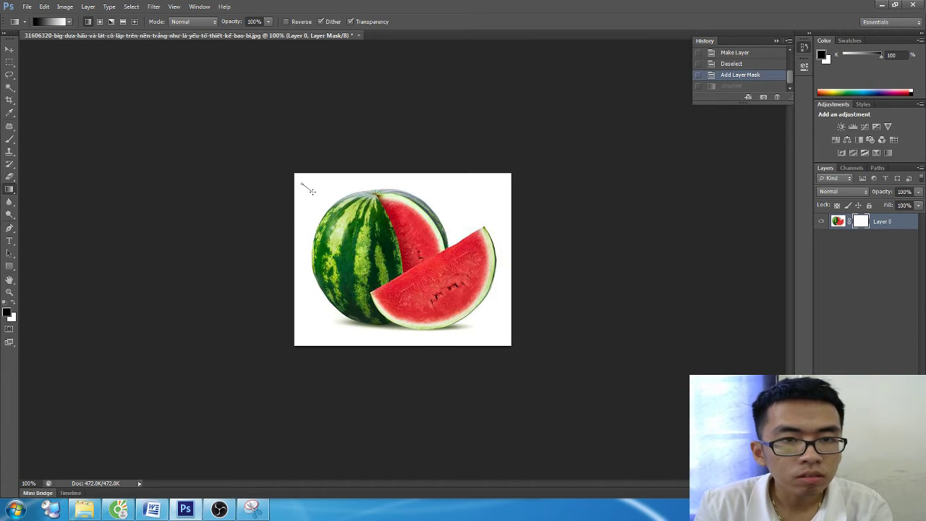
mouse_move(301, 181)
left_mouse_down()
mouse_move(313, 192)
mouse_move(302, 182)
left_mouse_up()
left_click_drag(506, 178, 449, 189)
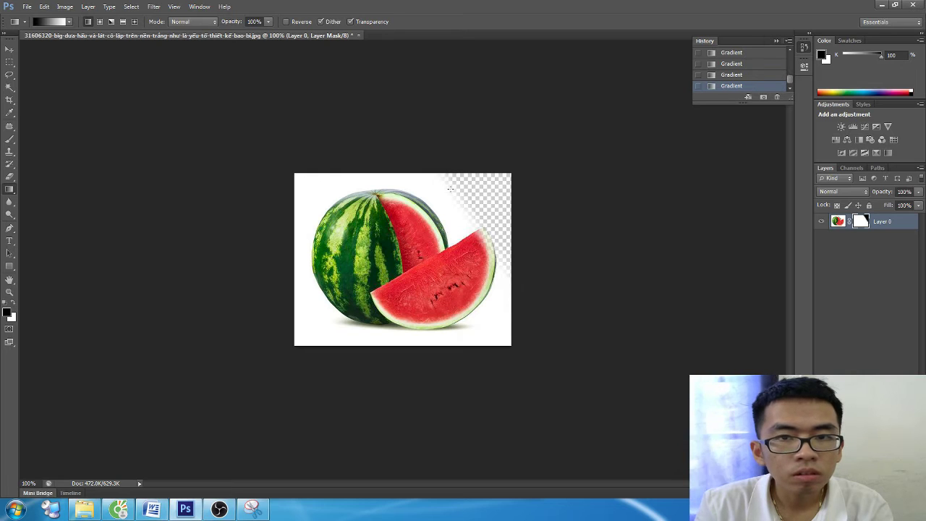
left_click_drag(301, 189, 301, 209)
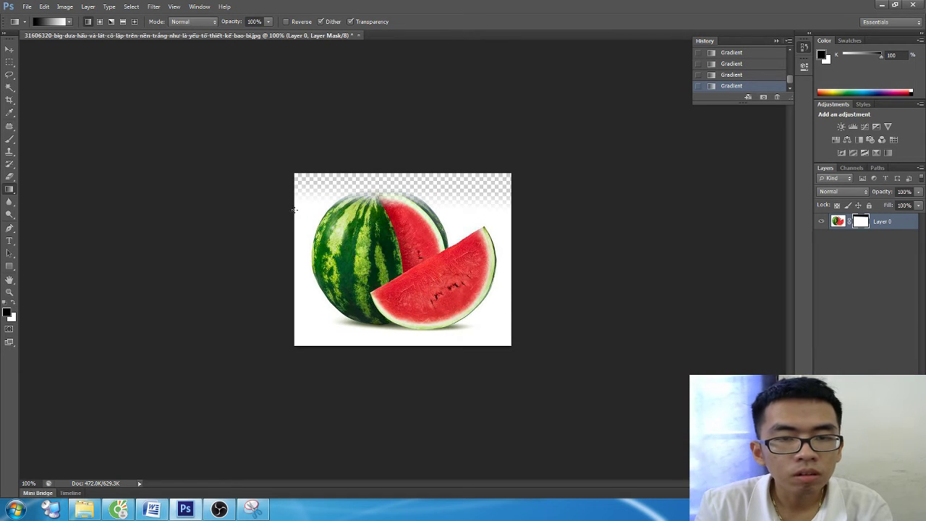
key("ctrl+z")
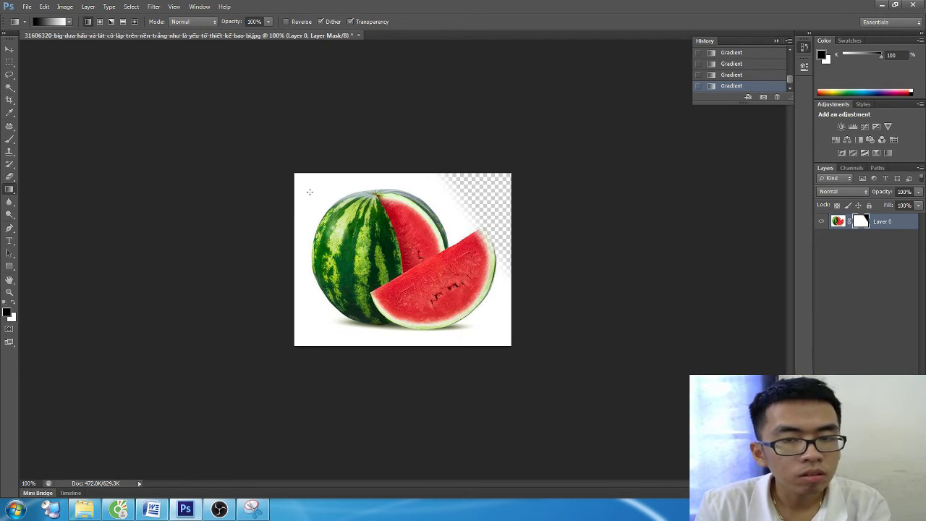
Step: Try further mask fades on the top strip, bottom-left and left-to-right, undoing the last
left_click_drag(300, 183, 300, 199)
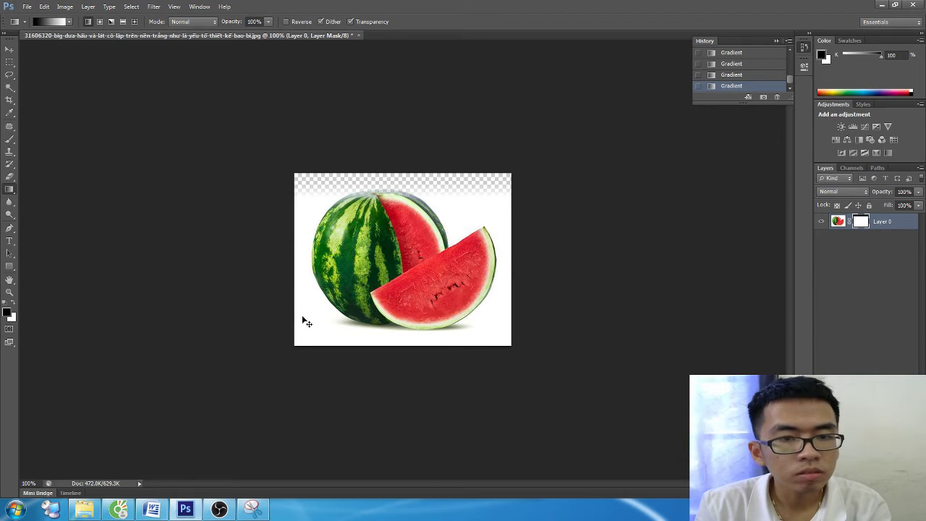
key("ctrl+z")
left_click_drag(314, 331, 301, 296)
key("ctrl+z")
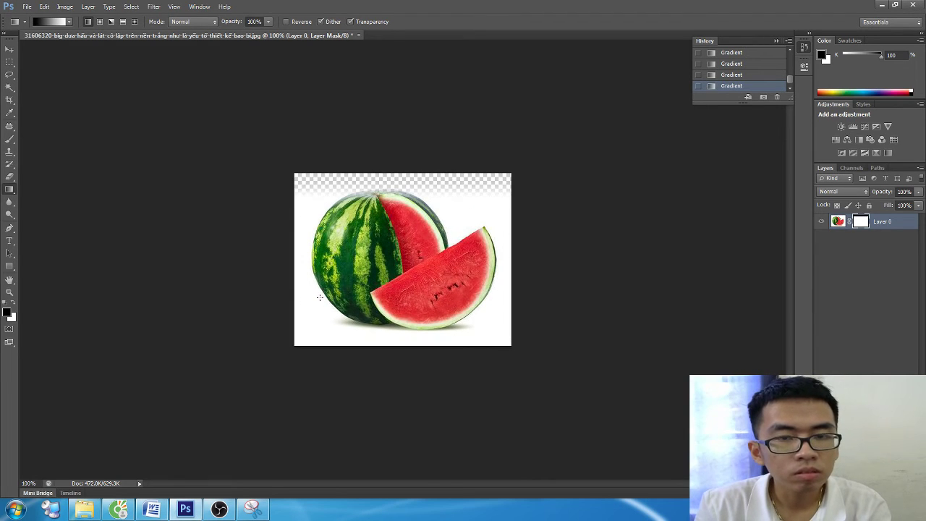
mouse_move(304, 340)
left_mouse_down()
mouse_move(319, 337)
mouse_move(329, 314)
left_mouse_up()
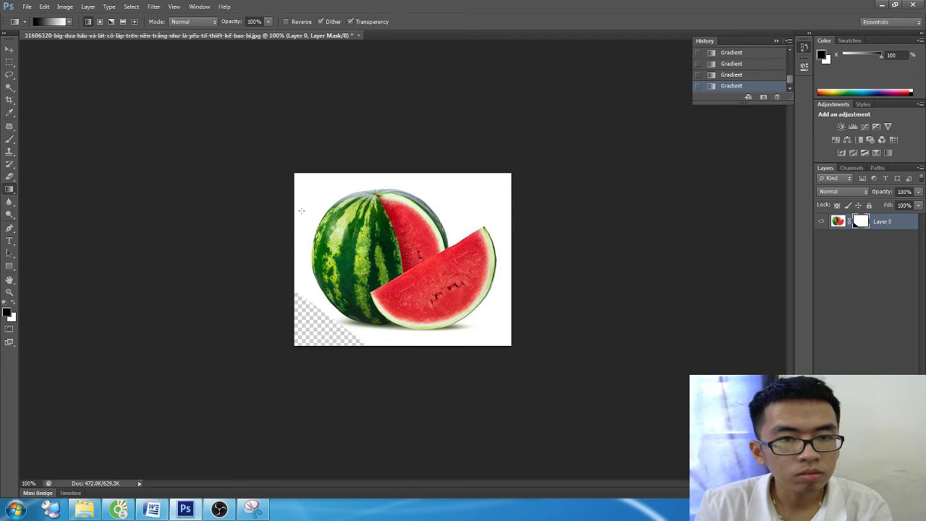
left_click_drag(299, 179, 296, 254)
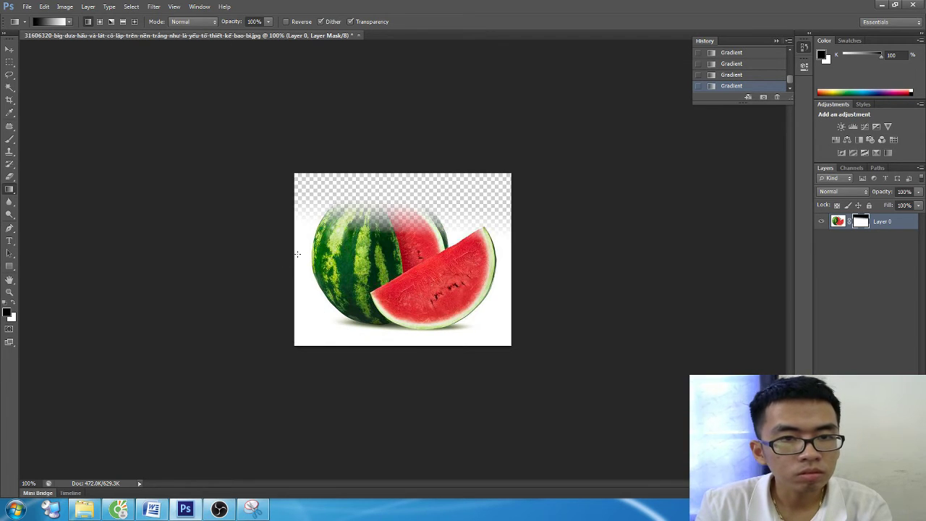
left_click_drag(298, 178, 301, 181)
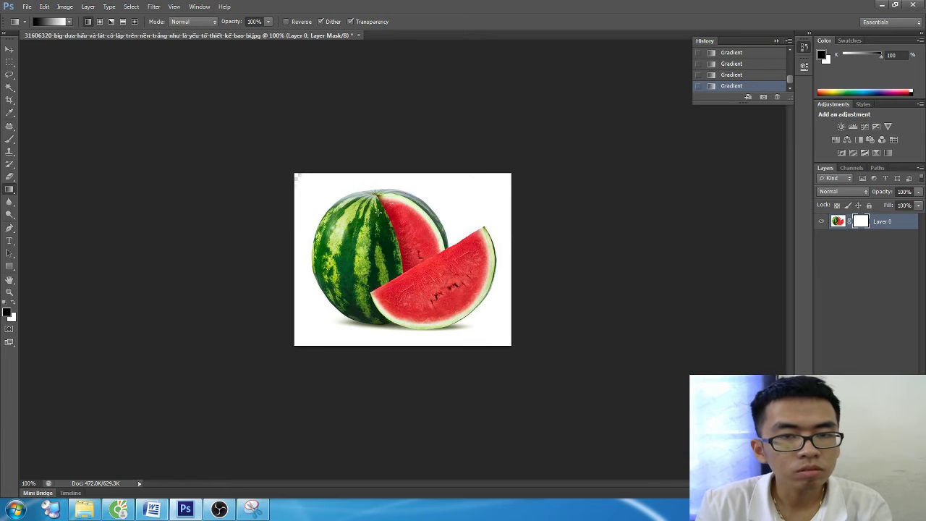
left_click_drag(429, 177, 474, 181)
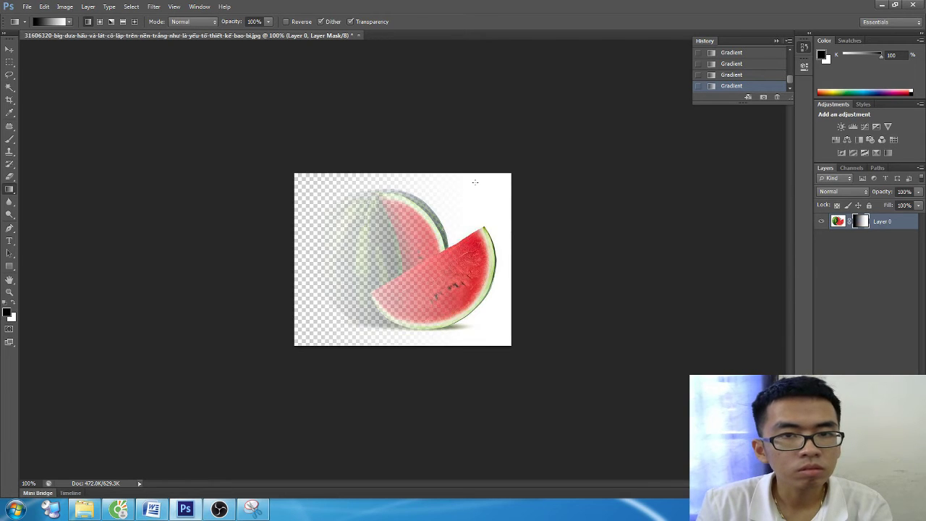
key("ctrl+z")
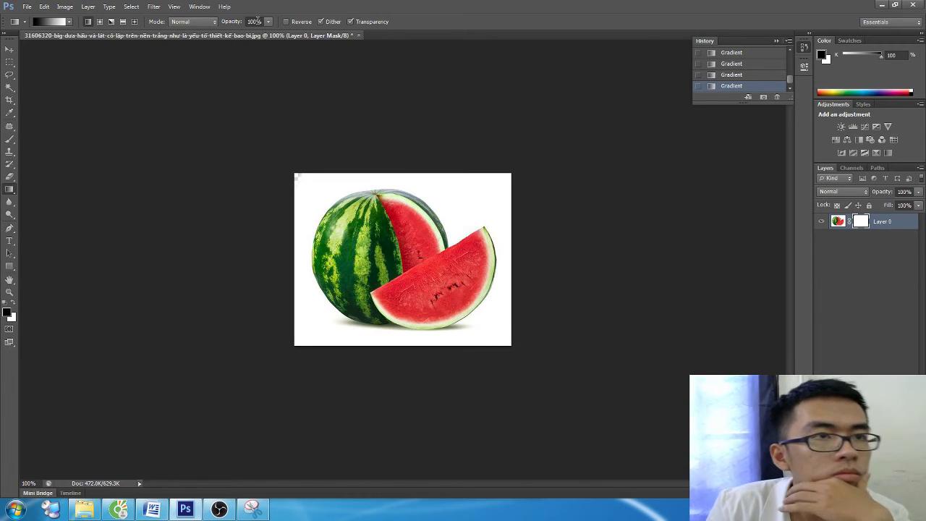
Step: Confirm the gradient preset is Foreground to Background in the Gradient Editor
left_click(52, 22)
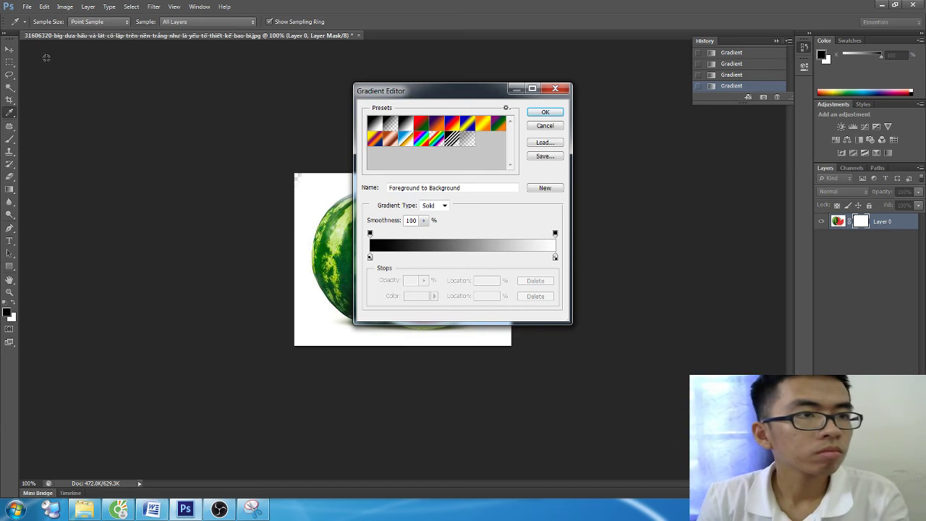
left_click(555, 88)
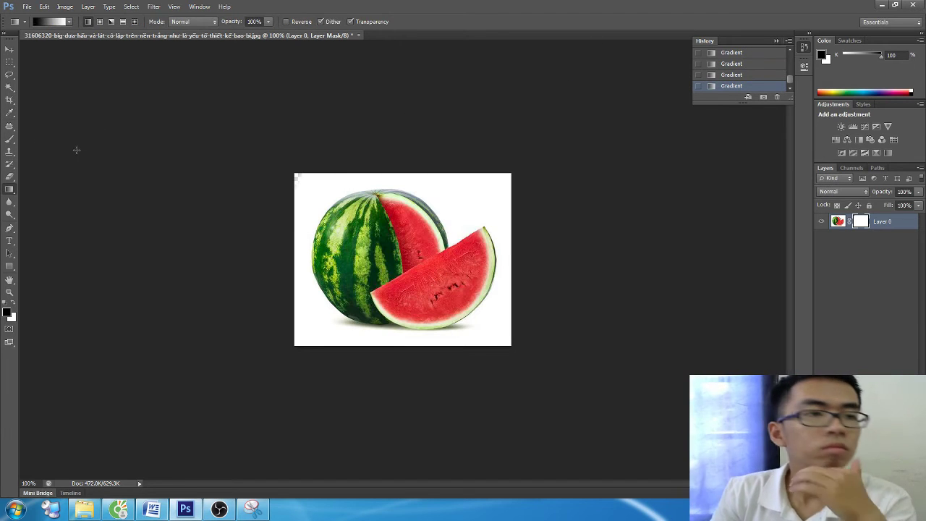
left_click(47, 23)
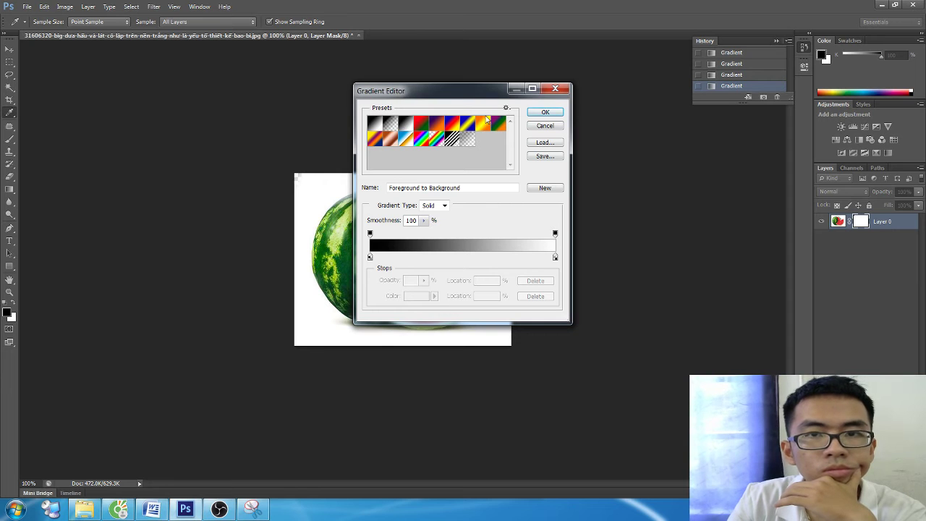
left_click(548, 110)
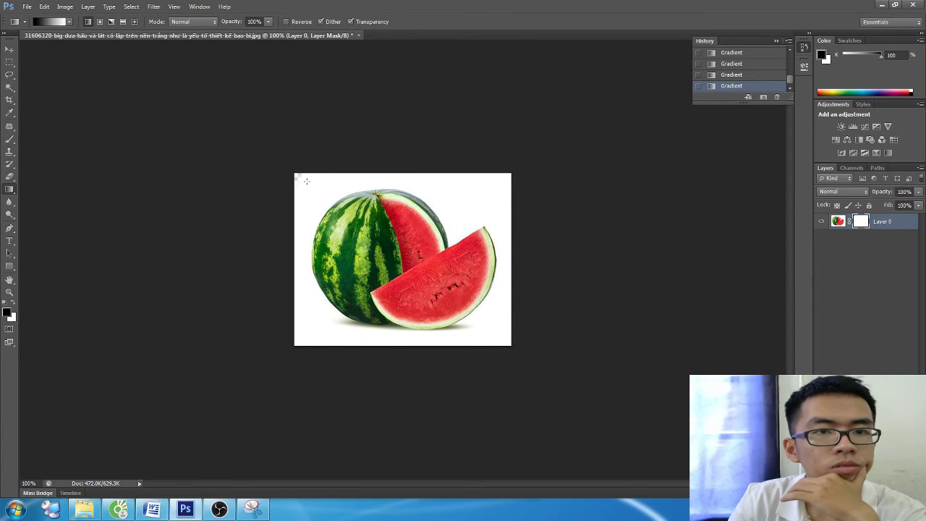
Step: Drag black-to-white gradients across Layer 0's mask, ending with the left side faded out
mouse_move(308, 188)
left_mouse_down()
mouse_move(314, 200)
mouse_move(349, 176)
mouse_move(398, 188)
left_mouse_up()
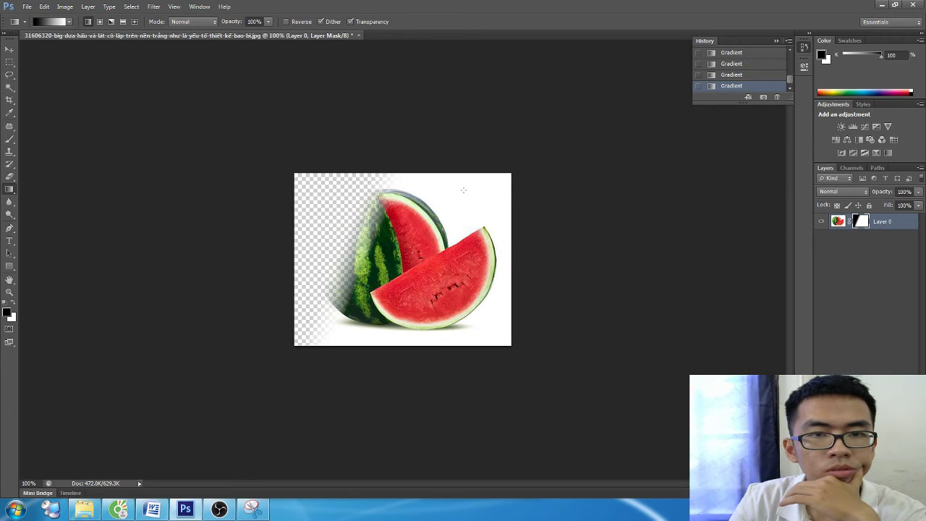
left_click_drag(463, 199, 393, 254)
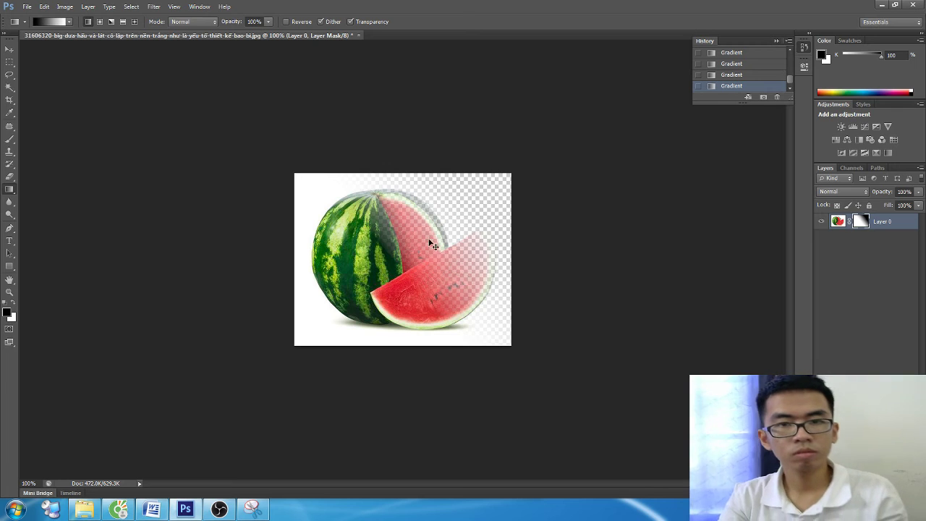
left_click_drag(340, 239, 387, 255)
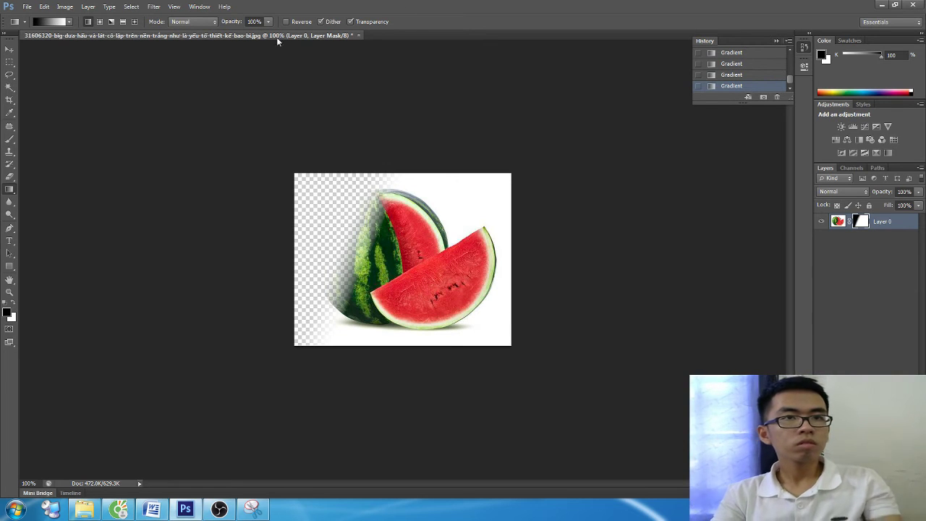
Step: Revert the image to the original watermelon History snapshot
left_click(759, 74)
scroll(753, 68, "up", 5)
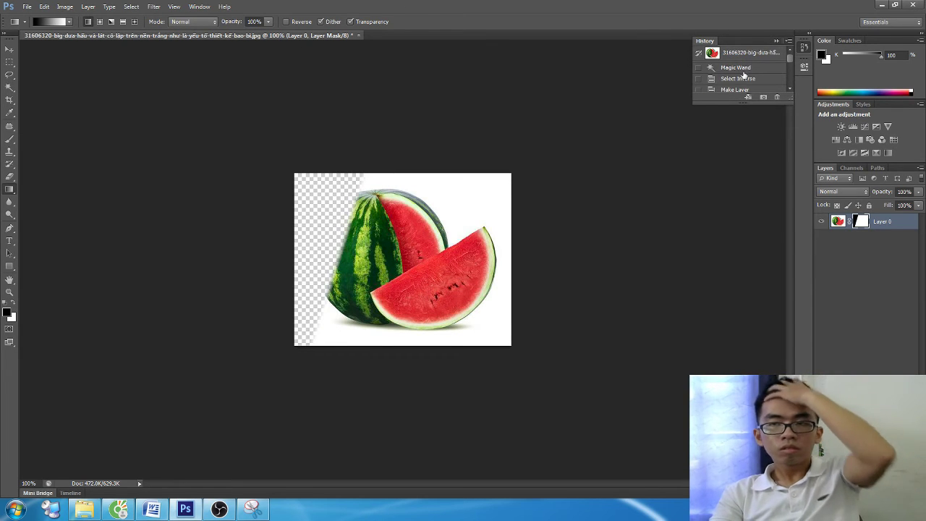
left_click(748, 53)
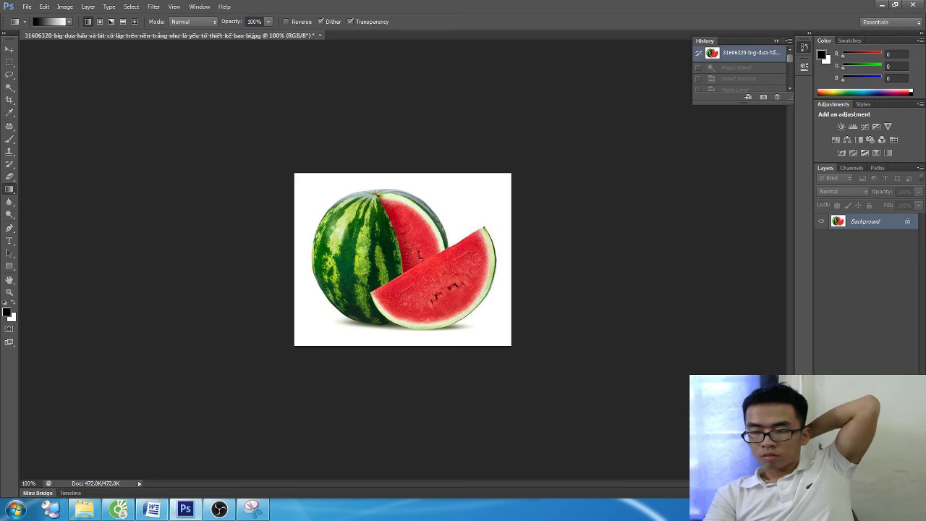
Step: Add a layer mask and drag a gradient to fade the watermelon's left side
left_click(851, 490)
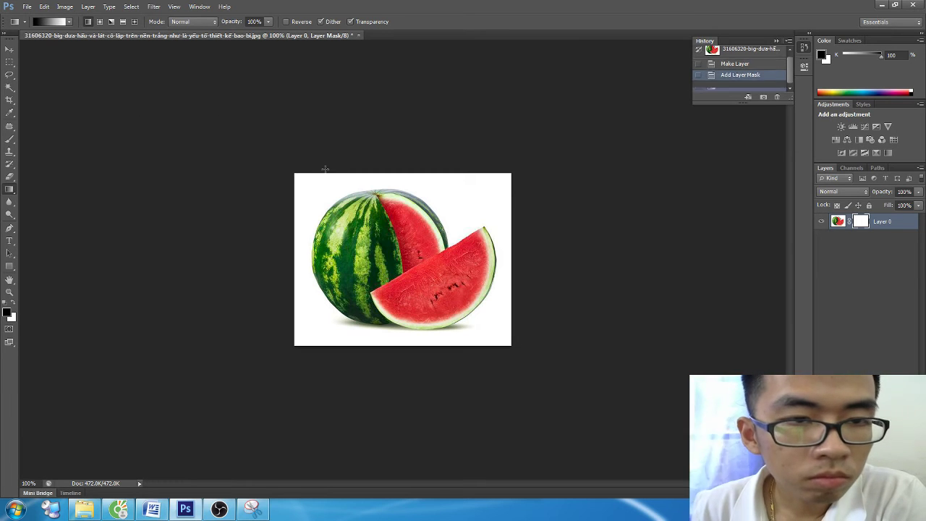
left_click_drag(325, 174, 434, 188)
left_click(219, 510)
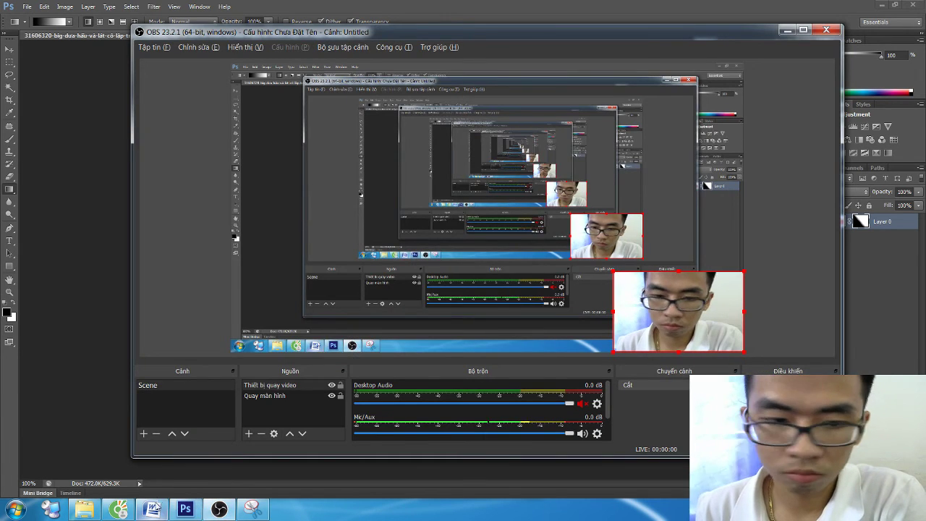
Step: Type a new Word line beginning 'KẾT LUẬN: NHƯ VẬY CHÚNG TA ĐÃ TÌM XONG'
left_click(152, 510)
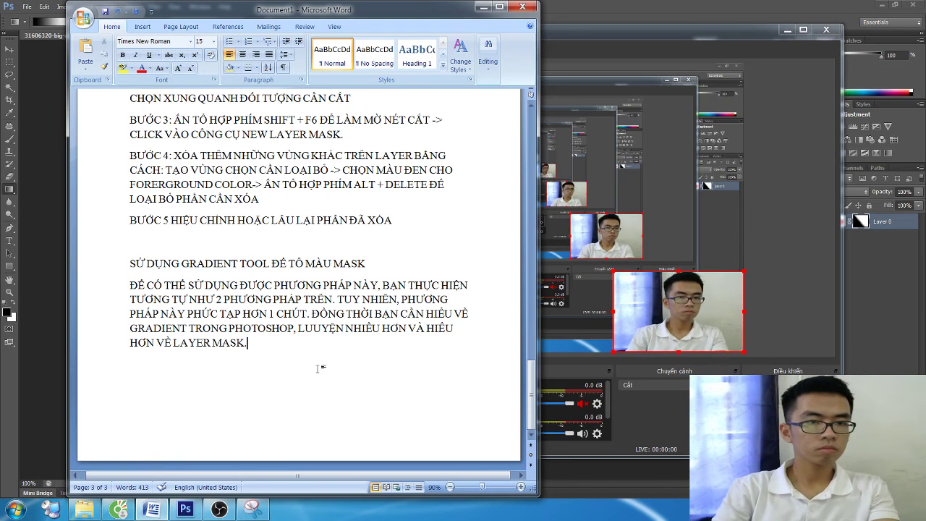
key("Return")
type("KẾT")
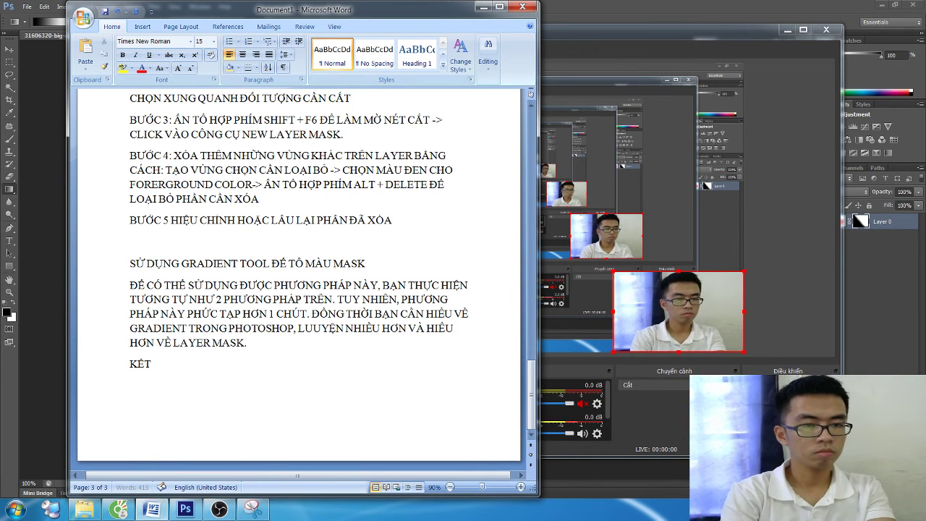
type(" LUẬN: N")
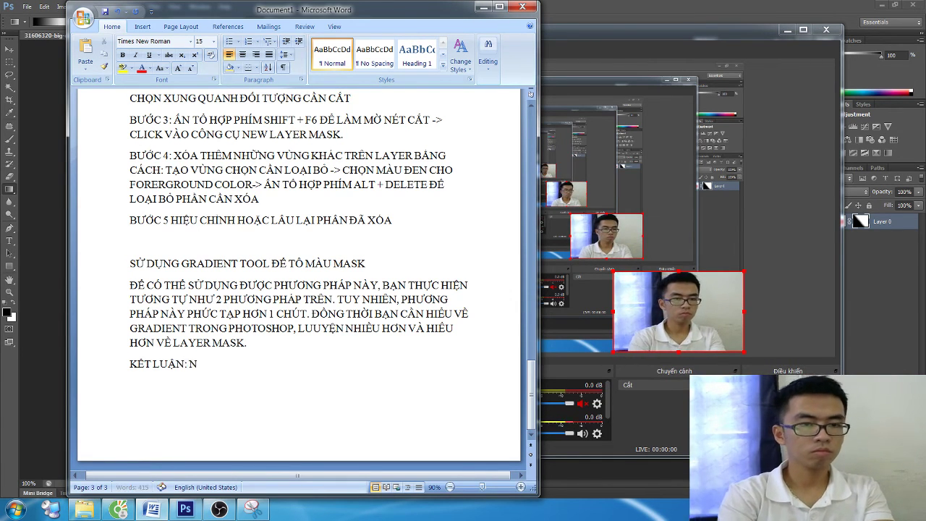
type("HƯ VẬY CHÚNG T")
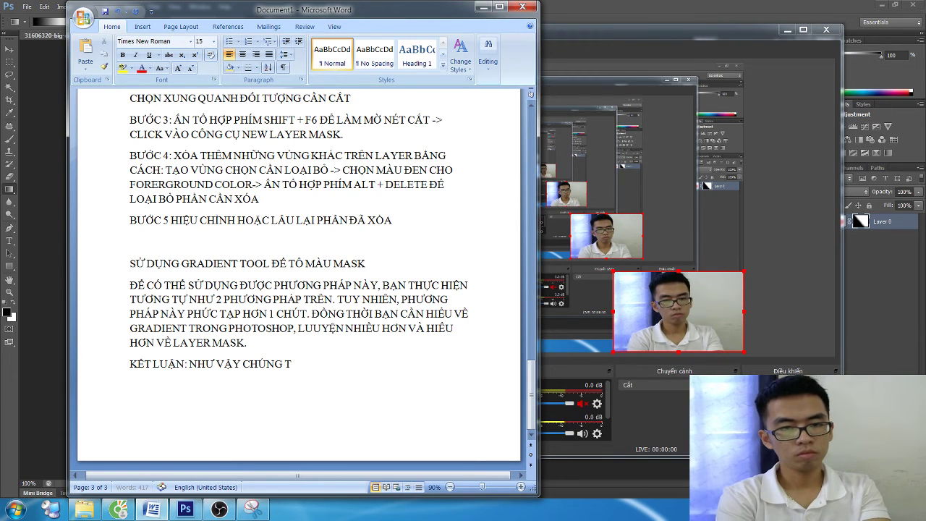
type("A ĐÃ ")
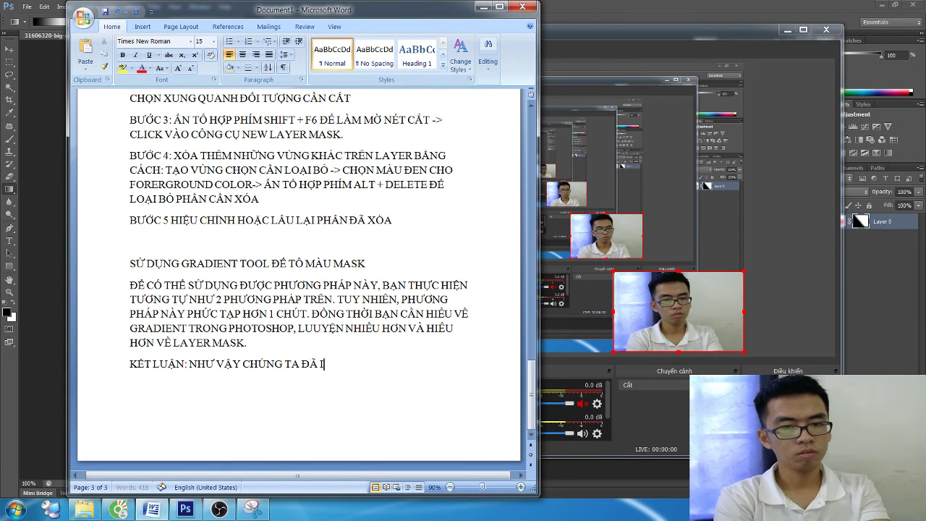
type("ITMF")
key("BackSpace")
type("ÌM")
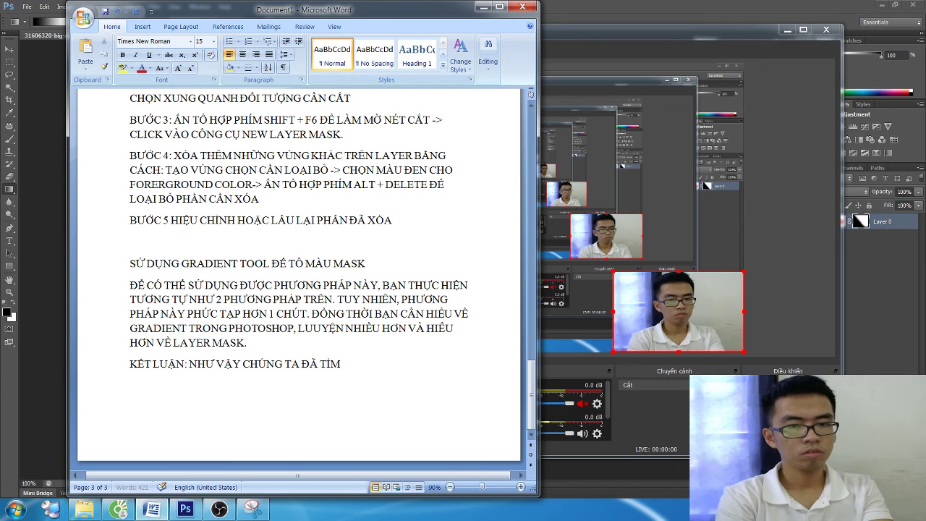
type(" XO")
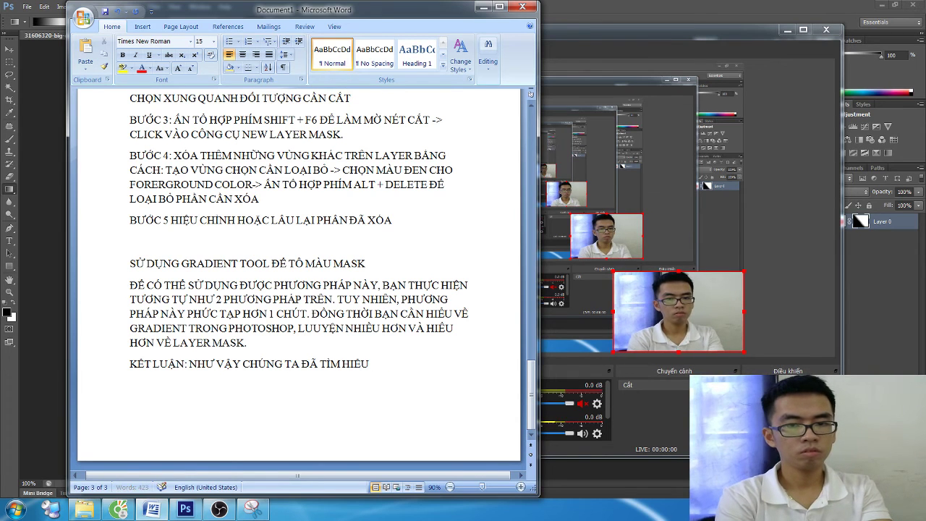
type(" XONG")
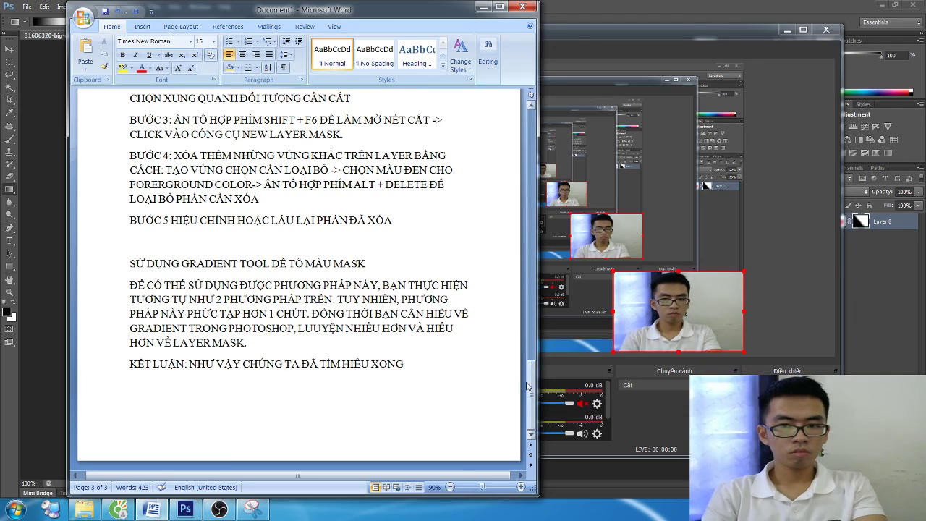
mouse_move(531, 396)
left_mouse_down()
mouse_move(544, 145)
mouse_move(525, 413)
left_mouse_up()
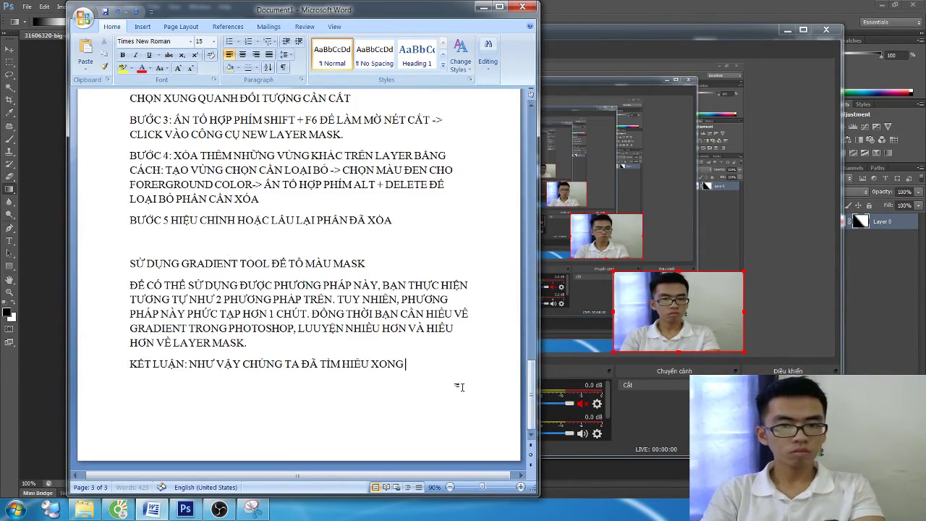
type("CÁCH SU")
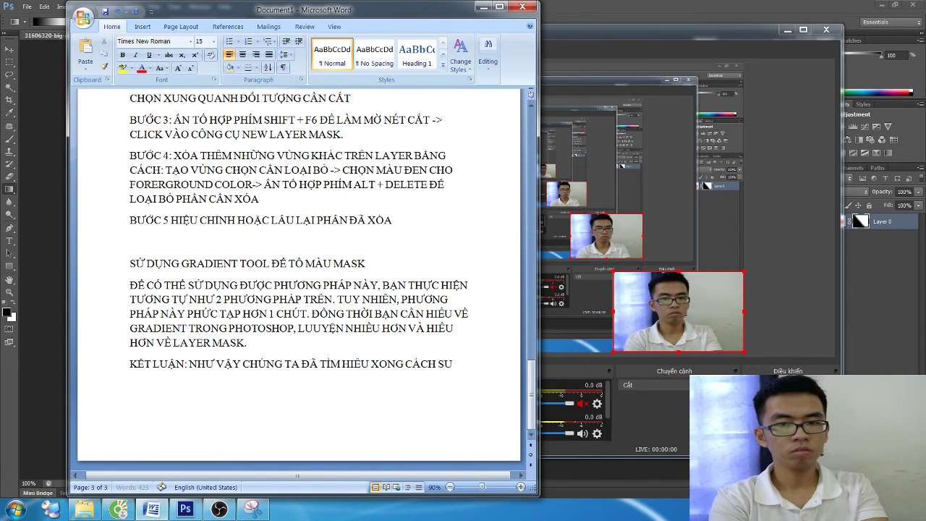
type("ER MASK")
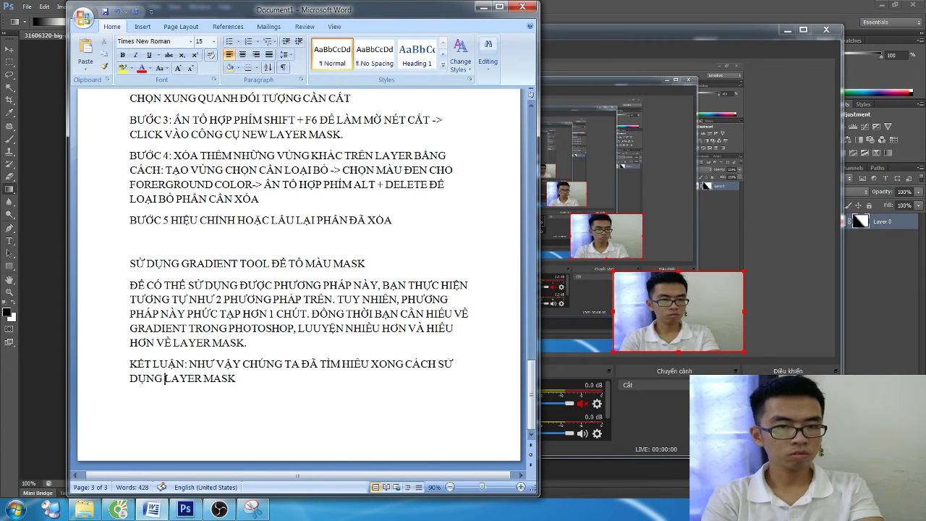
Step: Replace the mistyped ending with 'VÀ CÁCH SỬ DỤNG'
key("shift+Up")
key("ctrl+shift+Right")
key("ctrl+shift+Right")
key("ctrl+shift+Right")
key("ctrl+shift+Right")
key("ctrl+shift+Right")
key("ctrl+shift+Right")
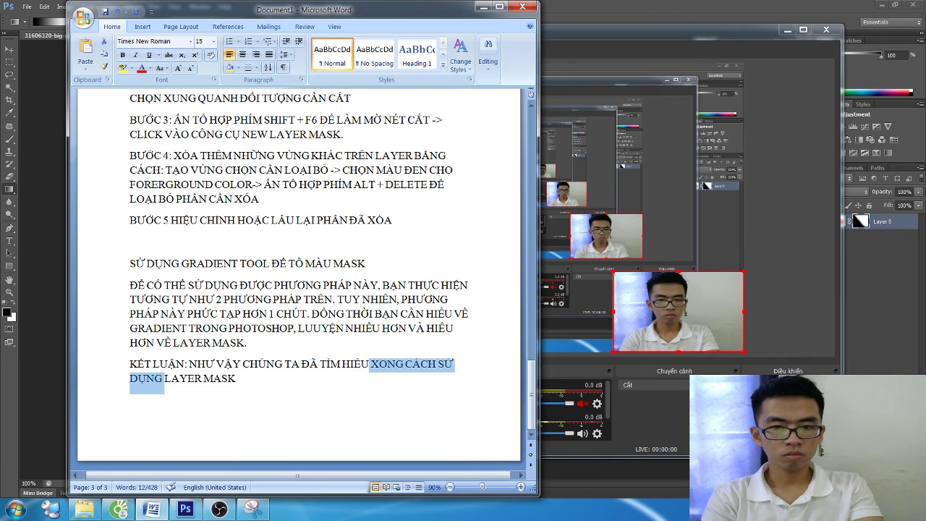
key("shift+Right")
key("shift+Right")
key("Delete")
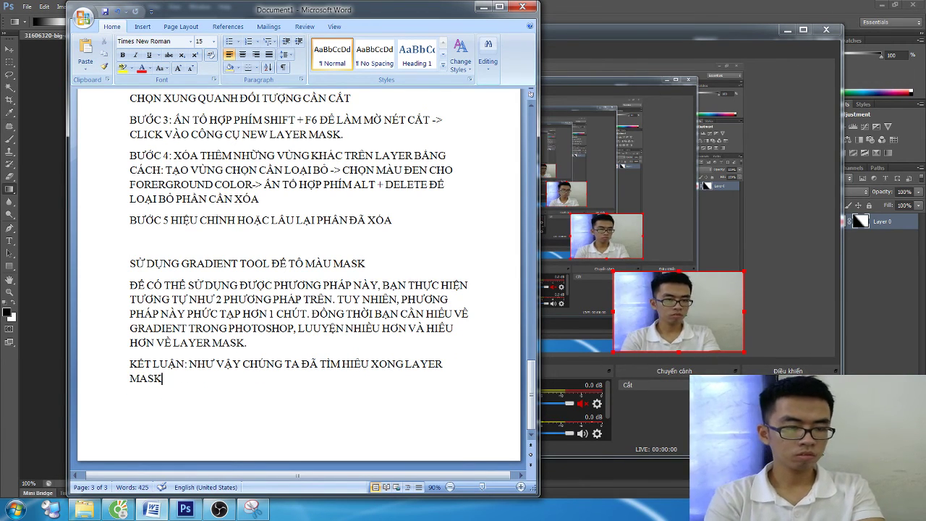
type("VÀ CÁHC SỬ")
key("BackSpace")
key("BackSpace")
key("BackSpace")
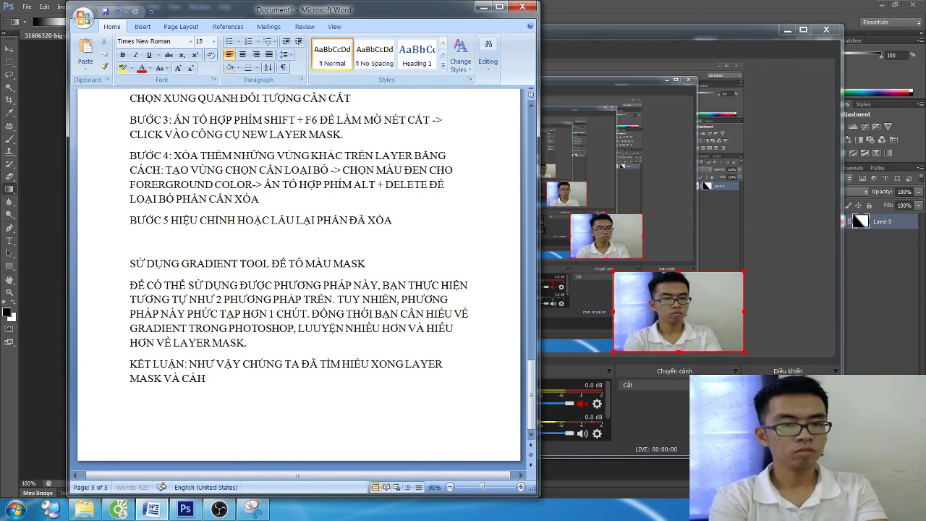
type("SỬ DỤN")
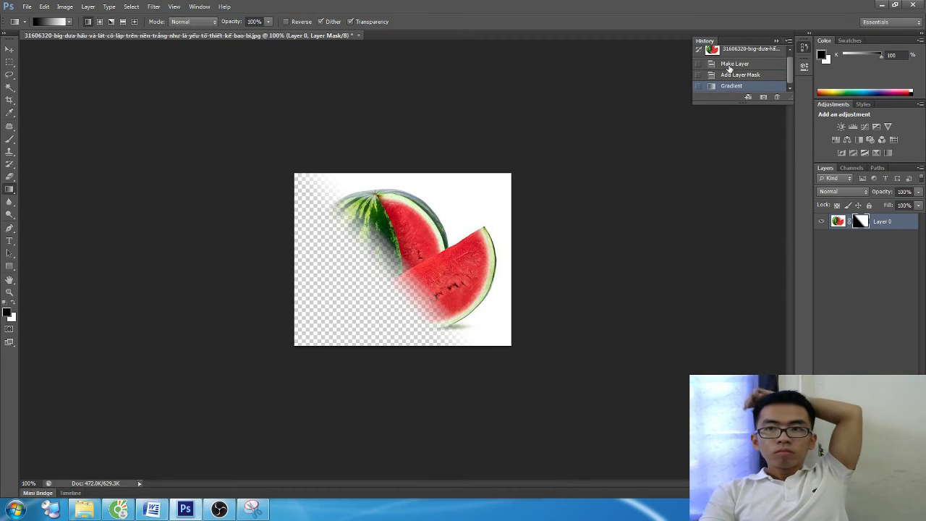
Step: Revert the watermelon to its original snapshot, discarding a test gradient
left_click(745, 49)
left_click_drag(502, 327, 512, 346)
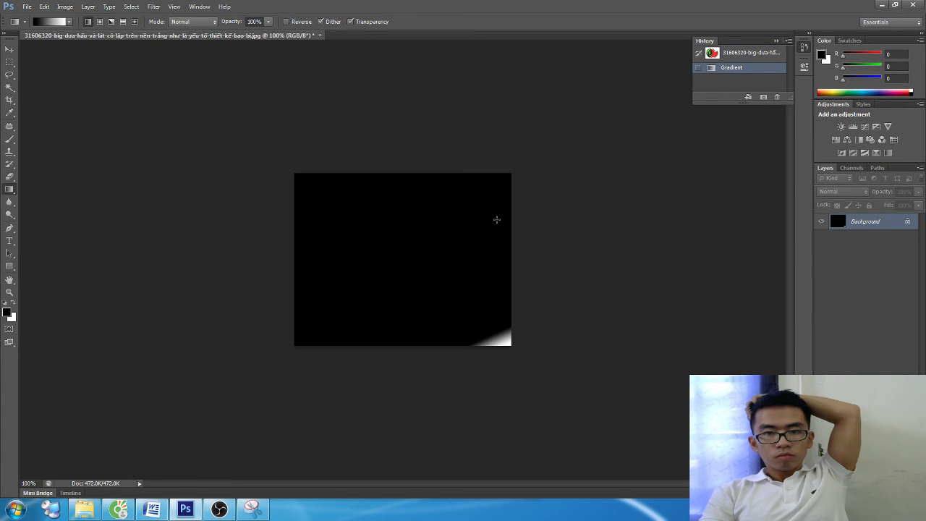
left_click(745, 52)
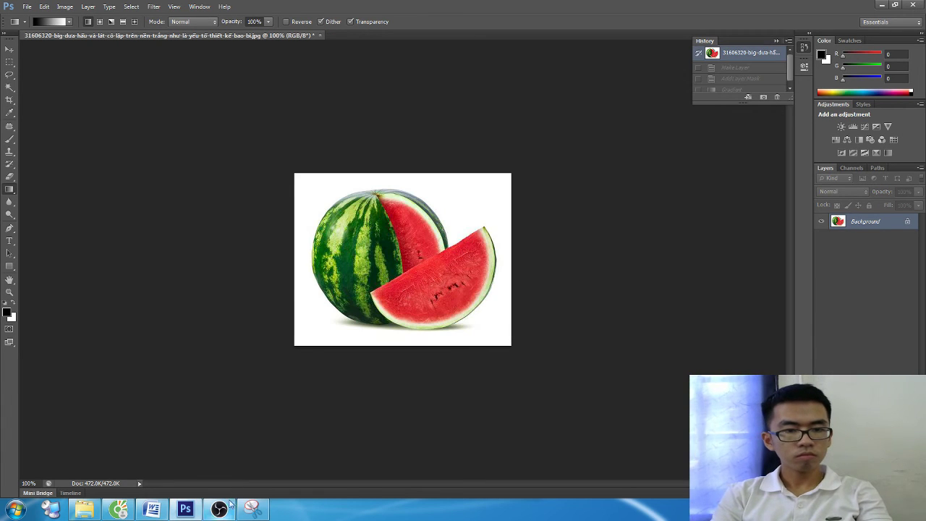
Step: Start a new closing paragraph in the Word notes beginning 'THANKS FOR WA'
left_click(152, 509)
key("Return")
type("THANKS FOR WA")
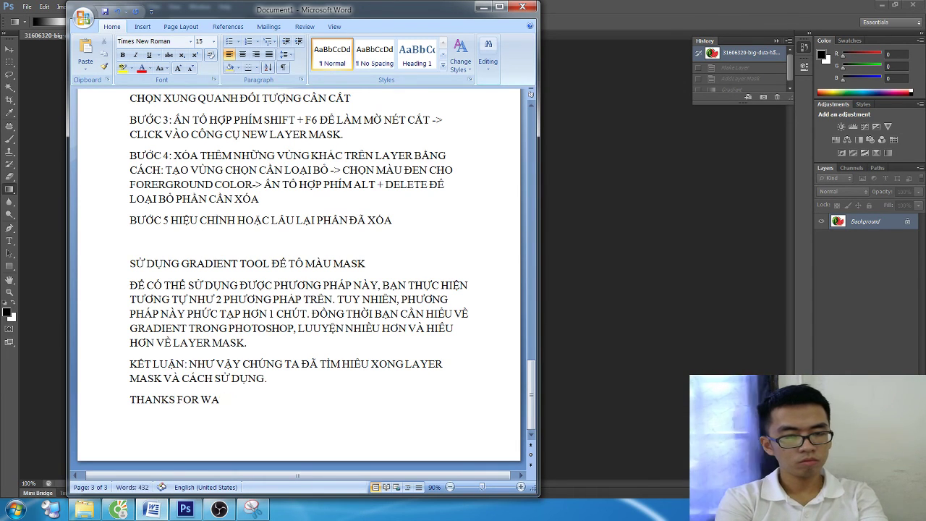
type("TCHING")
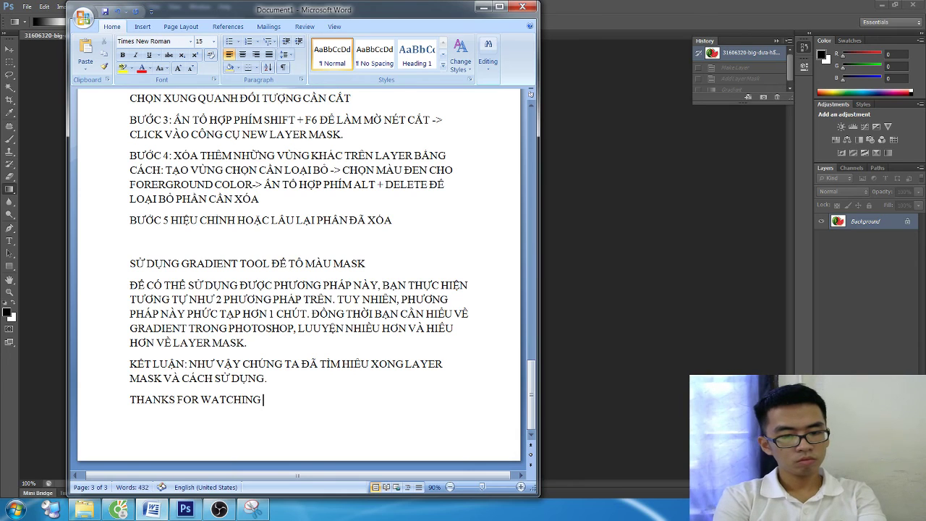
type("^^")
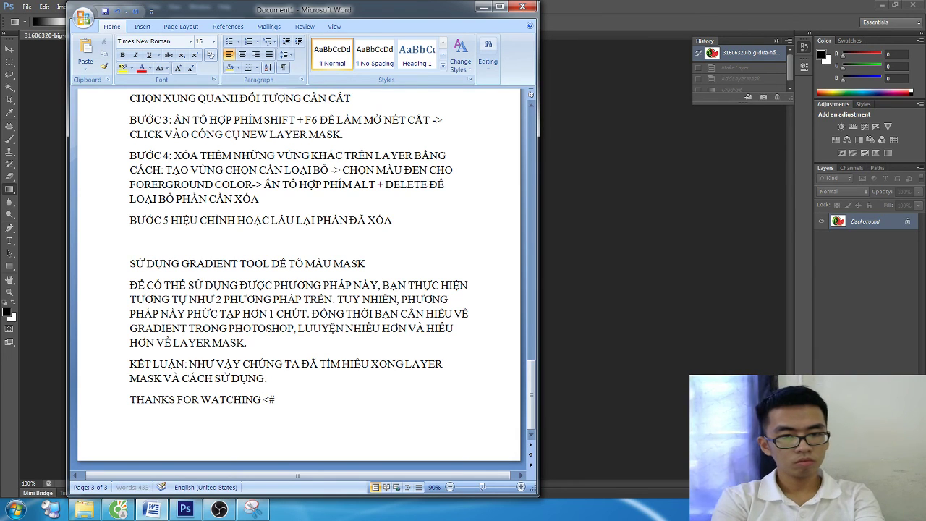
Step: Enlarge the 'THANKS FOR WATCHING <3' line to 24 pt
left_click_drag(273, 399, 129, 399)
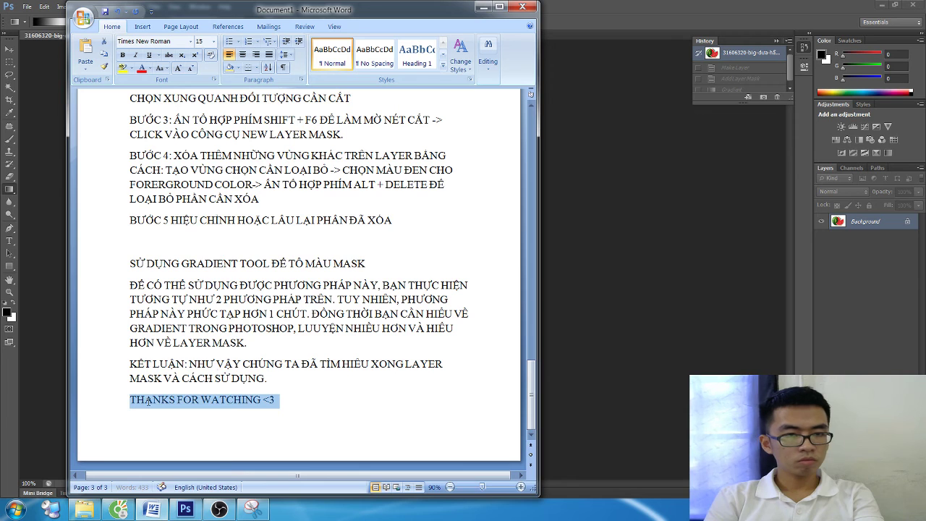
left_click(201, 41)
type("24")
key("Return")
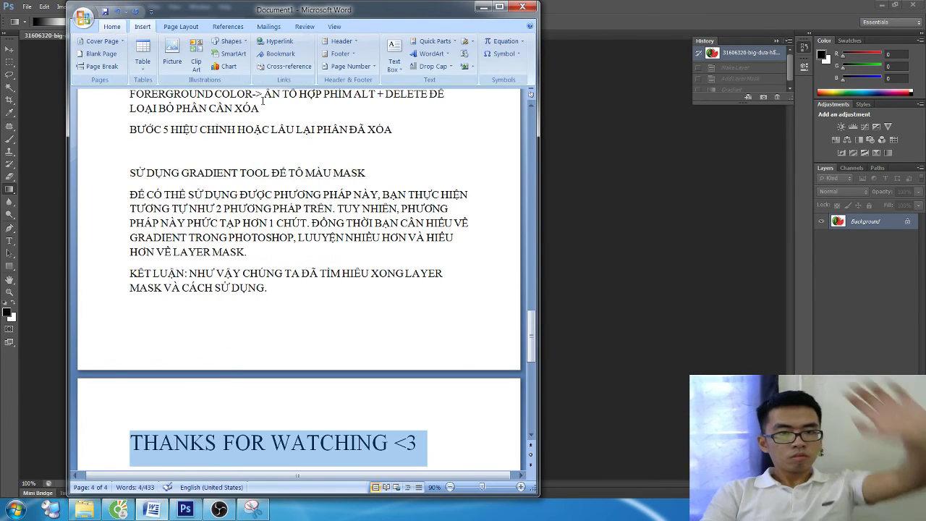
scroll(314, 323, "down", 2)
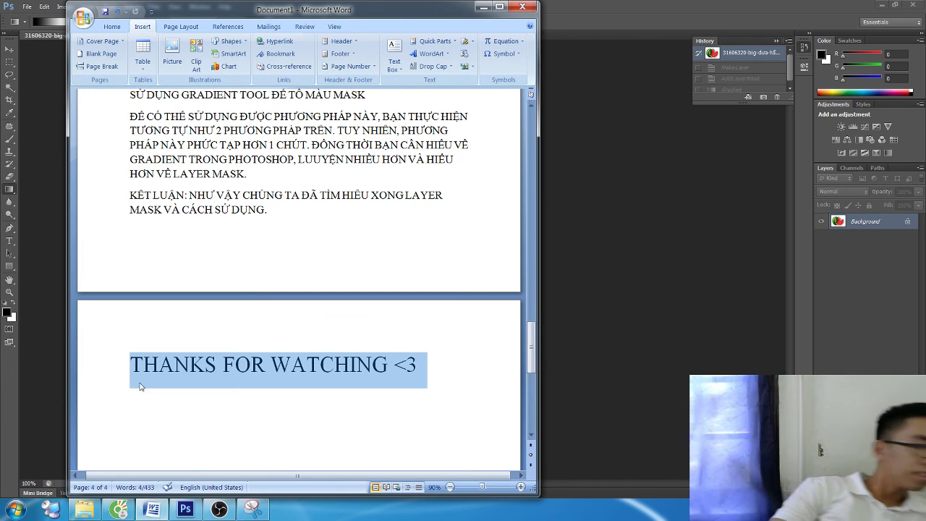
left_click(219, 509)
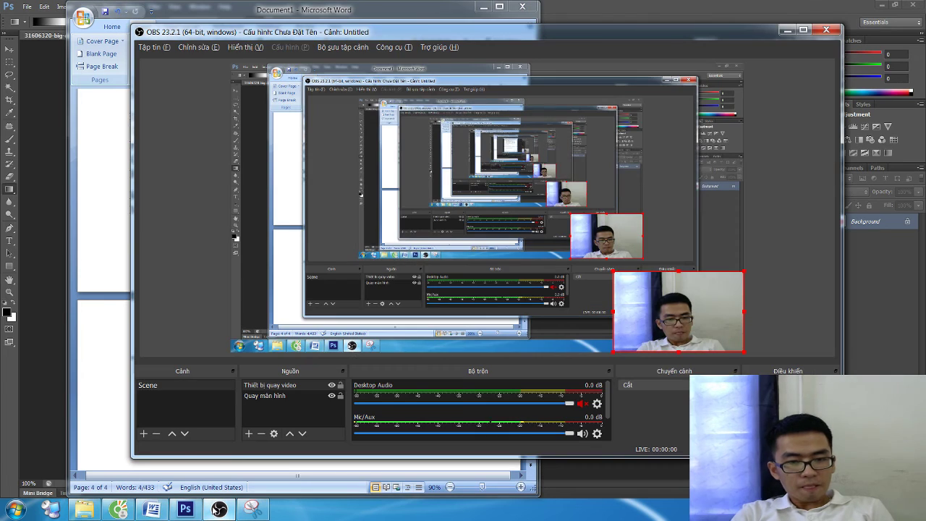